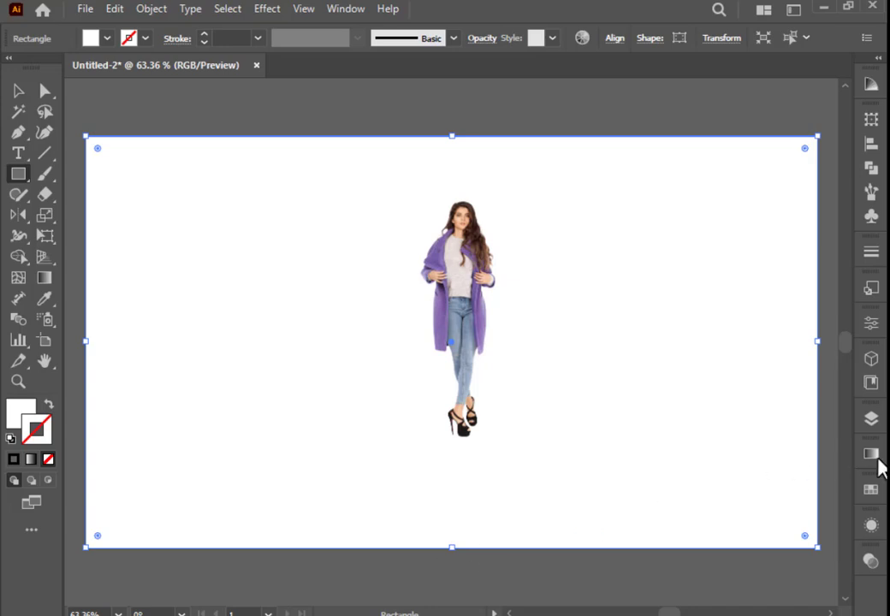
- Fill the background rectangle with a white-to-purple linear gradient, sampling the purple from the woman's coat, and remove its stroke
click(871, 454)
click(774, 553)
click(817, 550)
double_click(817, 550)
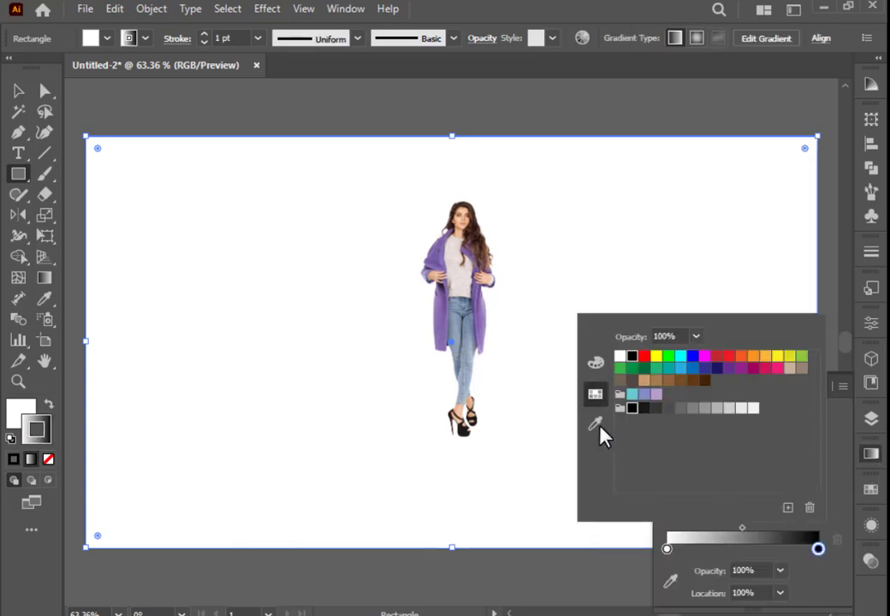
click(603, 436)
click(432, 312)
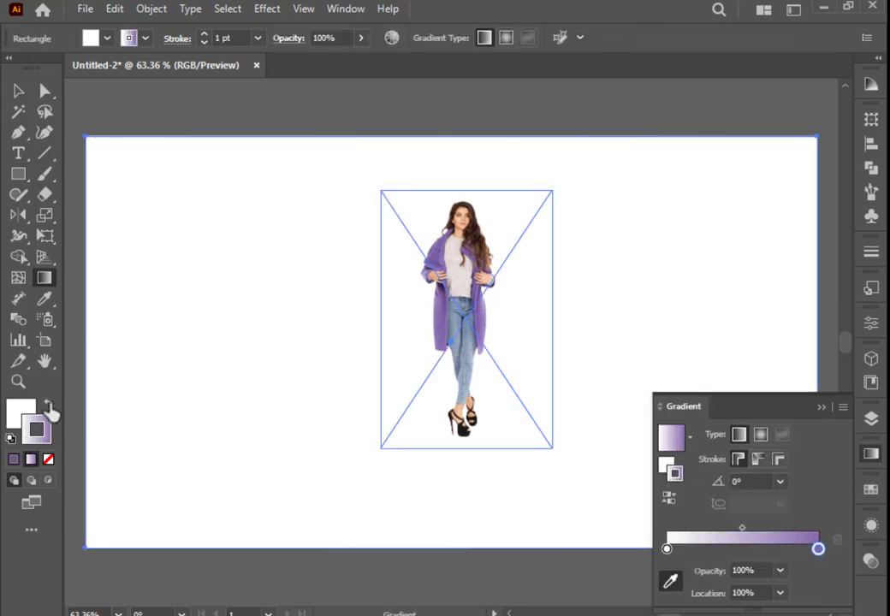
click(50, 408)
click(48, 458)
- Set the gradient's white start stop to a purple sampled from the woman's coat
click(667, 549)
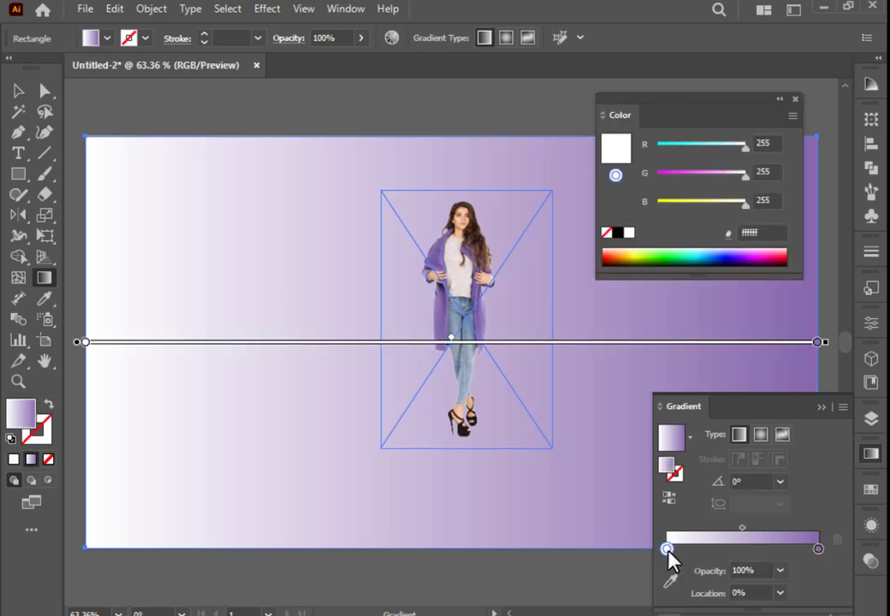
double_click(667, 549)
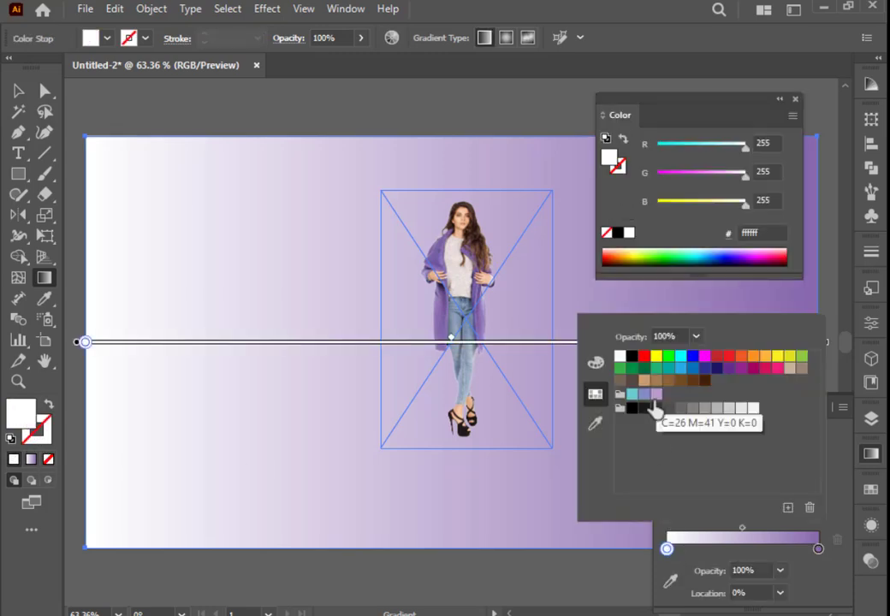
click(594, 422)
click(482, 318)
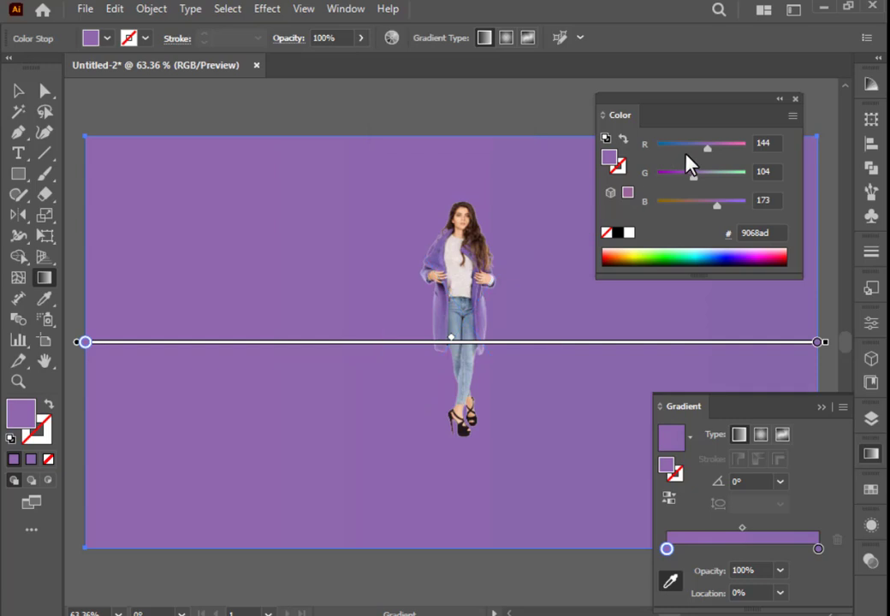
- Make the background gradient radial, raise the centre stop's red value to turn it pink, and pull the outer stop inward
click(761, 434)
drag(707, 147, 730, 147)
mouse_move(750, 344)
mouse_down()
mouse_move(605, 347)
mouse_move(704, 349)
mouse_move(678, 349)
mouse_move(695, 343)
mouse_up()
click(870, 463)
click(870, 466)
click(871, 467)
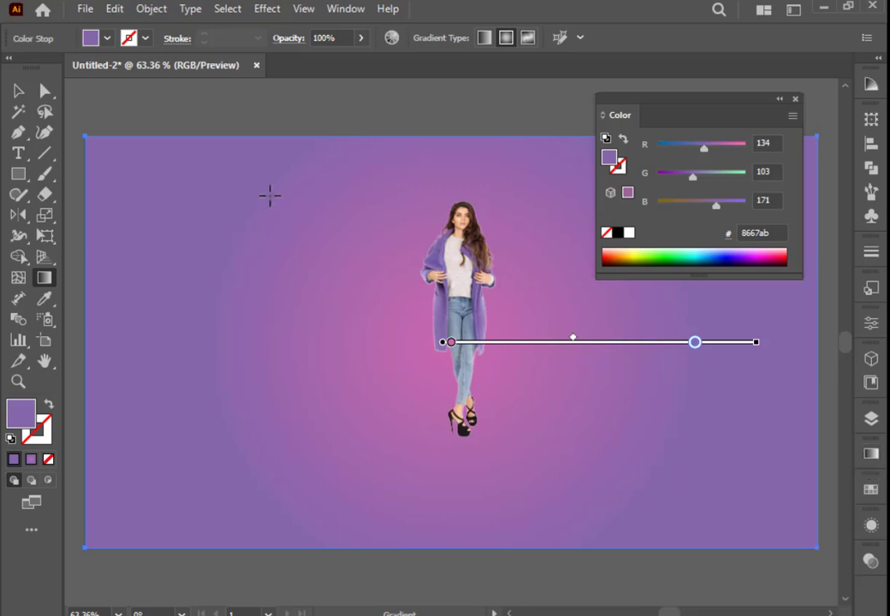
- Hide the woman's photo, leaving only the gradient background on the artboard
key(v)
click(215, 113)
click(794, 99)
click(473, 309)
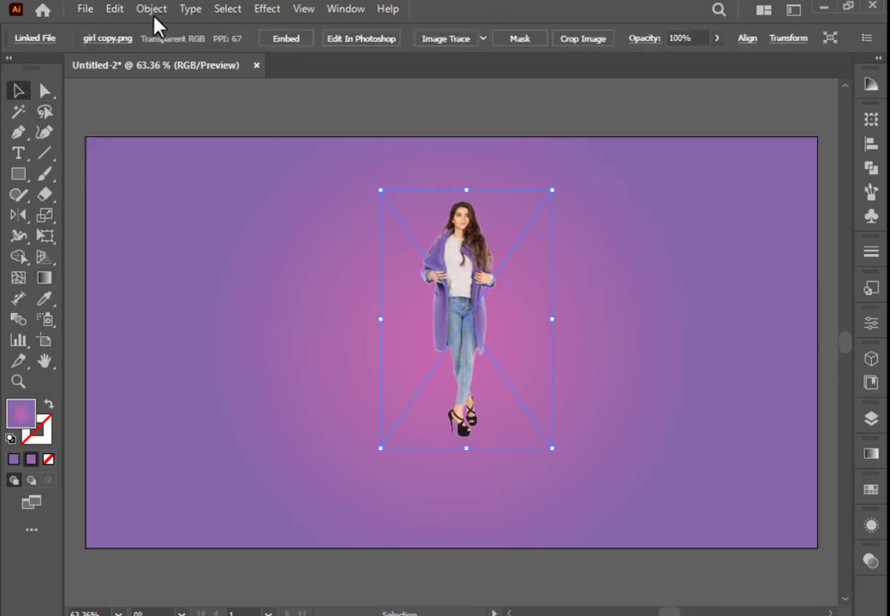
click(151, 8)
click(450, 200)
click(522, 342)
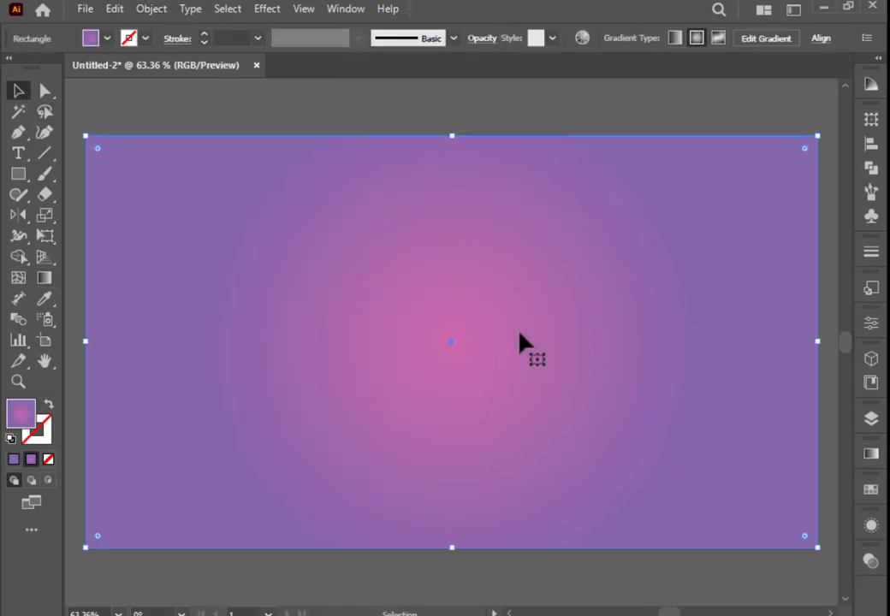
- Add the text "Certainly", scale it up strongly and move it near the artboard's upper middle
click(17, 153)
click(475, 250)
click(17, 92)
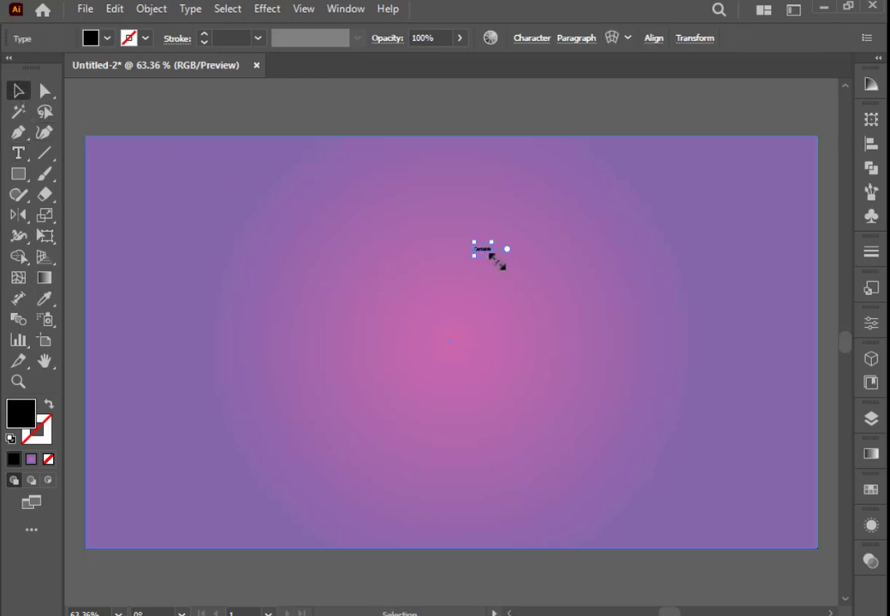
drag(493, 254, 631, 361)
drag(547, 282, 484, 233)
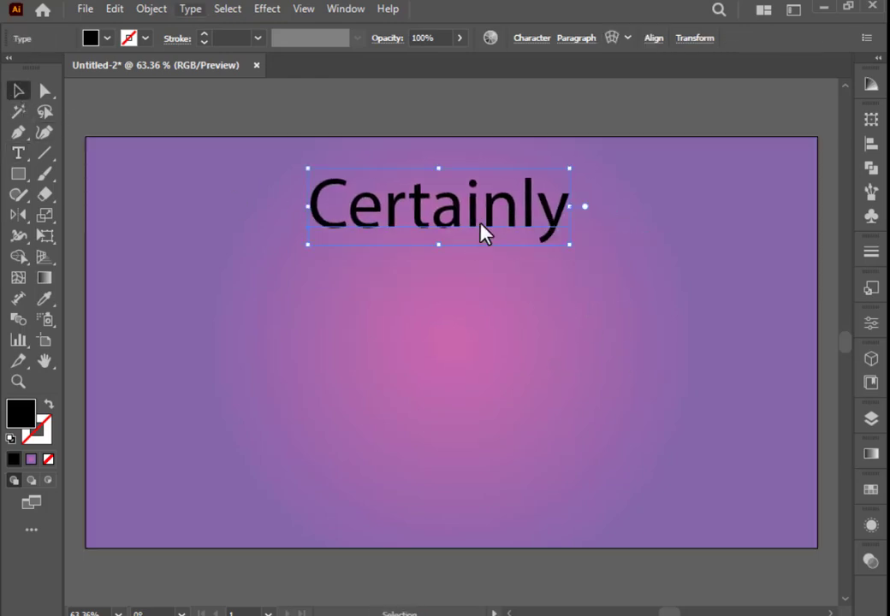
- Change the case of the "Certainly" text to uppercase
click(191, 10)
mouse_move(257, 280)
click(477, 284)
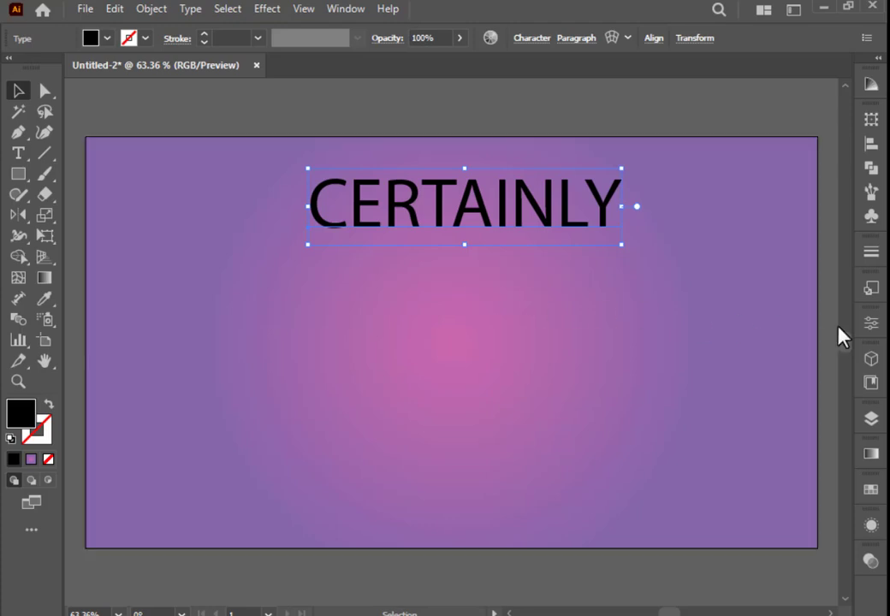
- Set the CERTAINLY text in the Nagasaki font and give it a white fill
click(866, 327)
click(721, 349)
text(NMAG)
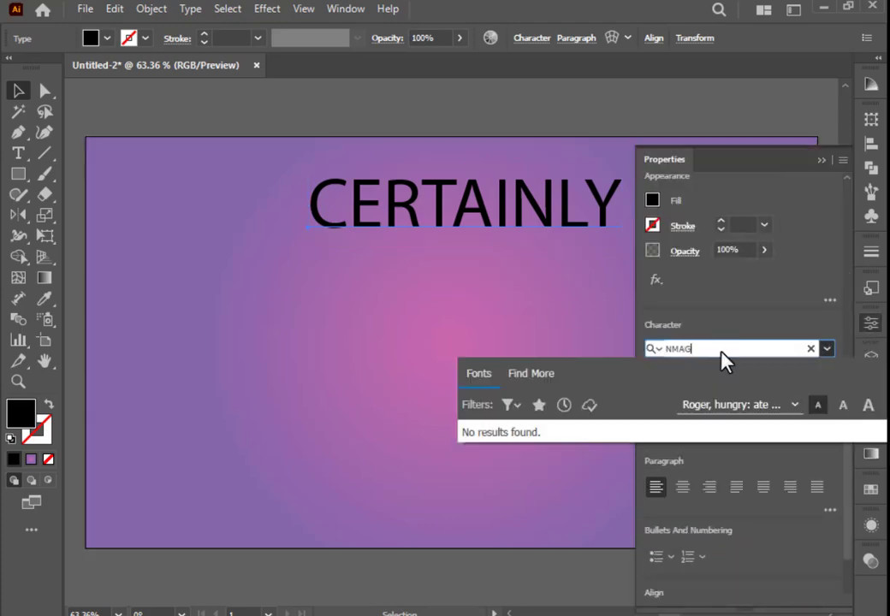
key(BackSpace)
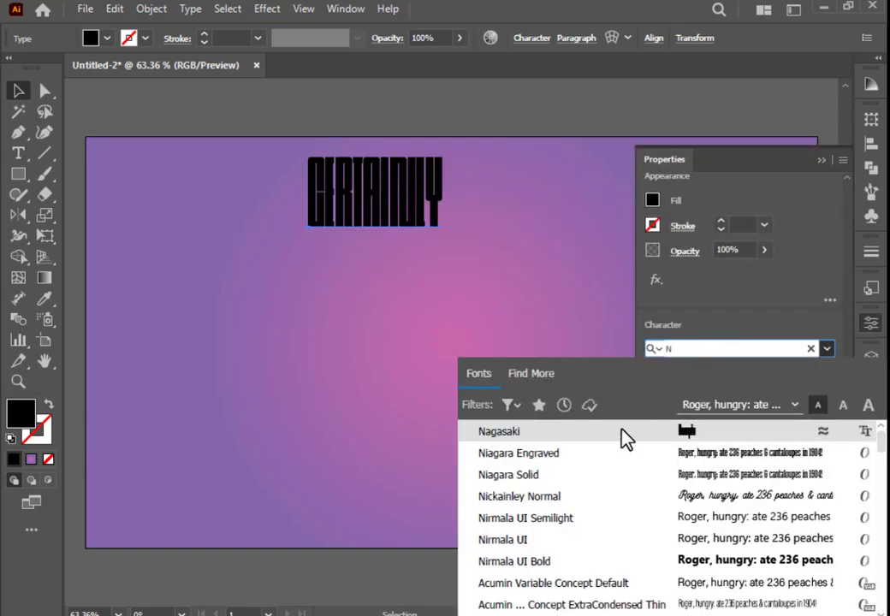
click(620, 484)
click(91, 38)
click(36, 67)
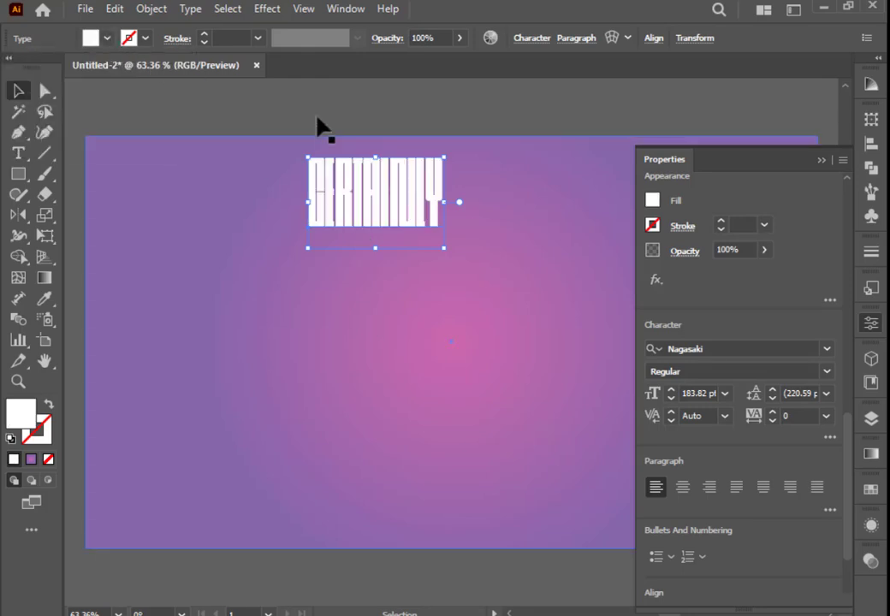
- Enlarge the CERTAINLY text and widen its letter tracking
click(870, 323)
drag(447, 250, 506, 272)
click(870, 325)
click(826, 416)
click(843, 291)
click(870, 323)
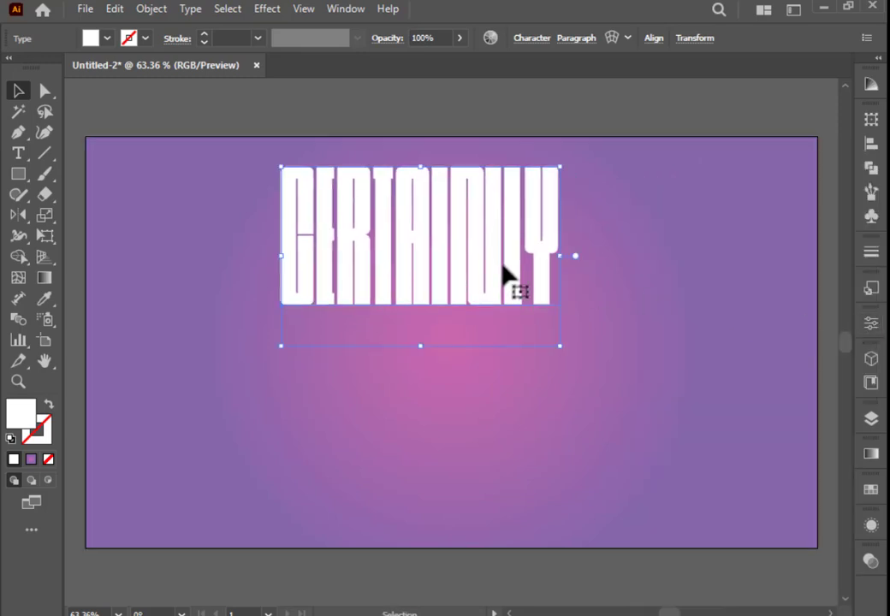
- Reflect a copy of CERTAINLY across the horizontal axis beneath the original and convert the copy to outlines
click(18, 215)
key(Return)
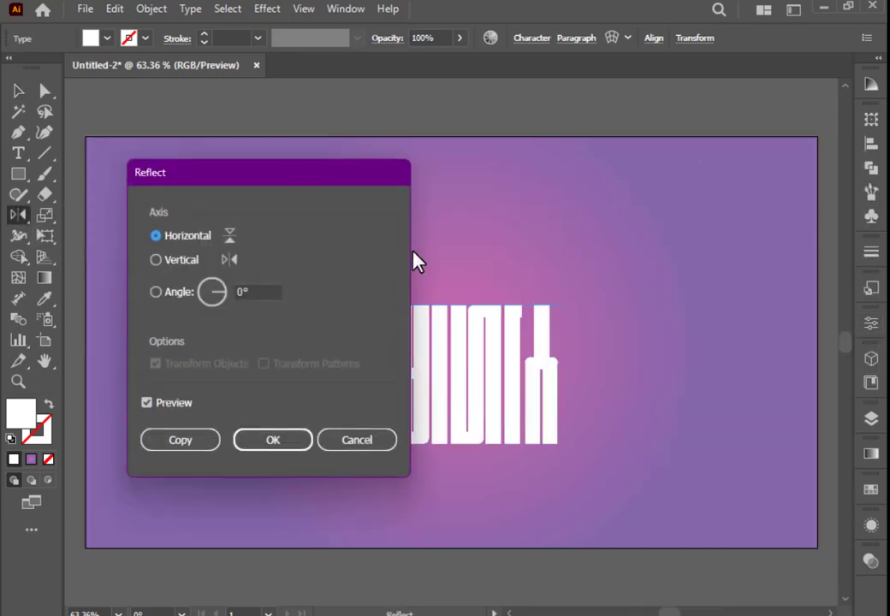
click(204, 444)
key(v)
right_click(464, 411)
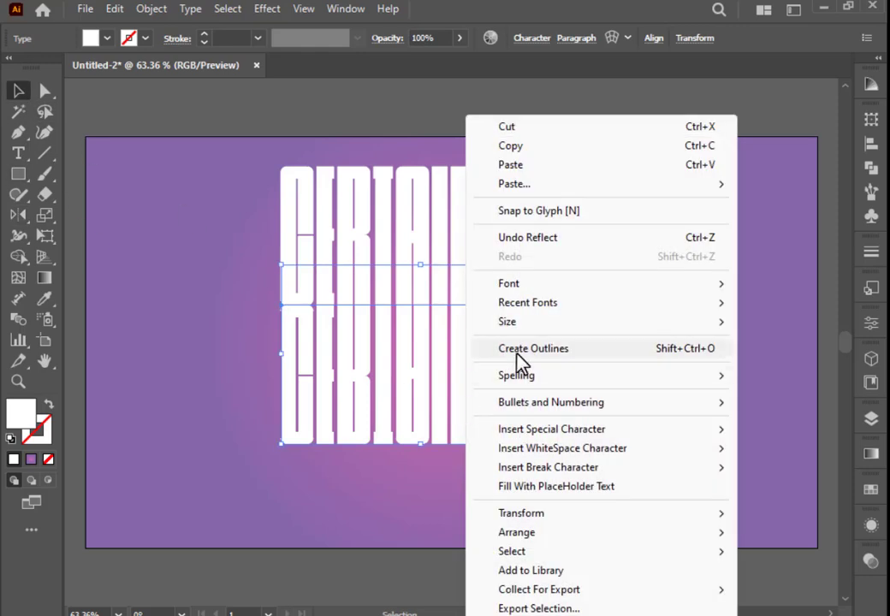
click(522, 349)
- Distort the reflected copy in perspective with Free Transform, flaring its lower edge outward on both sides
click(45, 236)
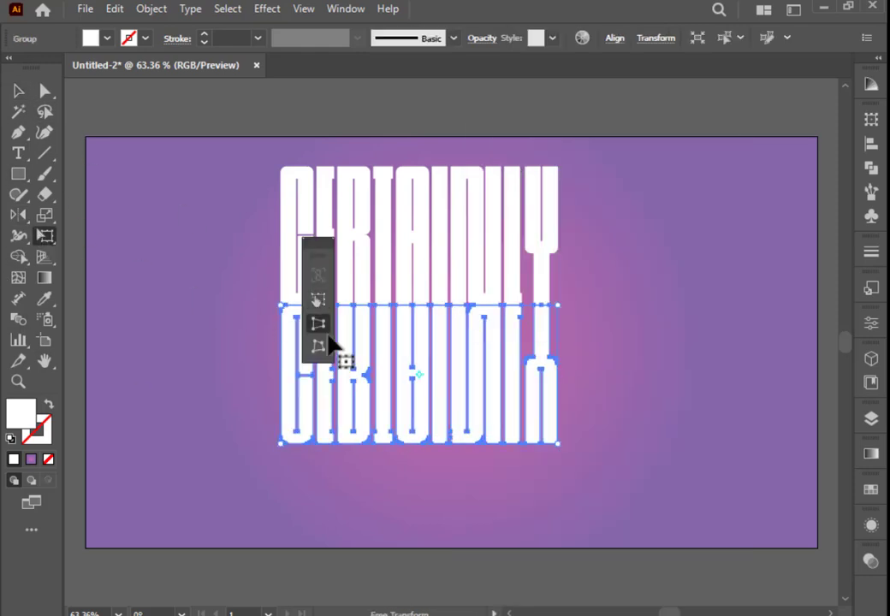
drag(560, 445, 749, 421)
click(18, 90)
- Align the upright text and its reflected copy by their horizontal centres, keeping their vertical positions
shift+click(363, 254)
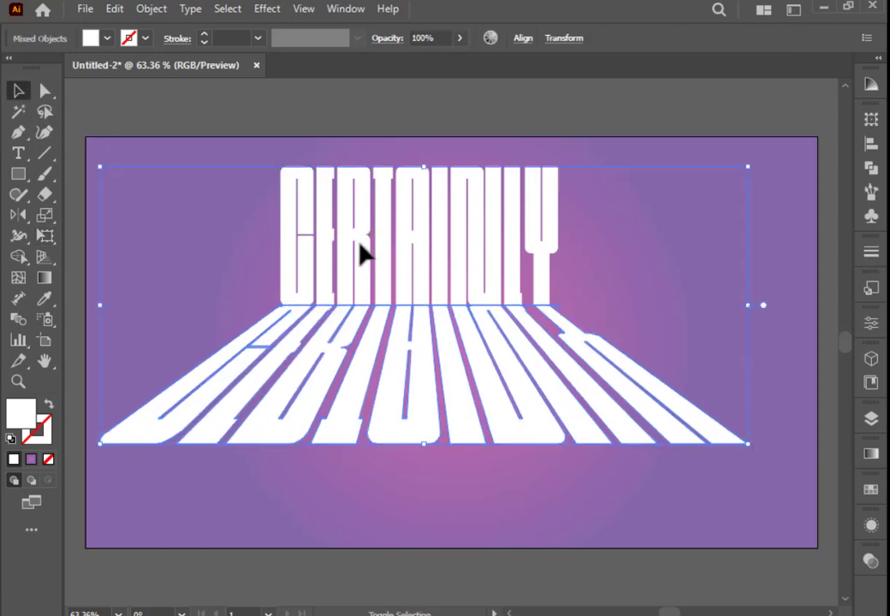
click(871, 145)
click(695, 160)
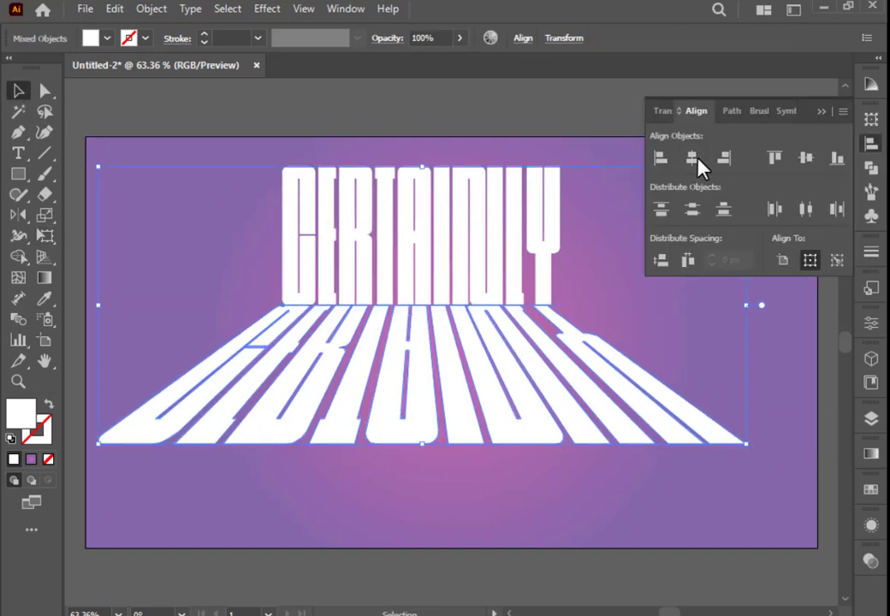
click(803, 161)
key(ctrl+z)
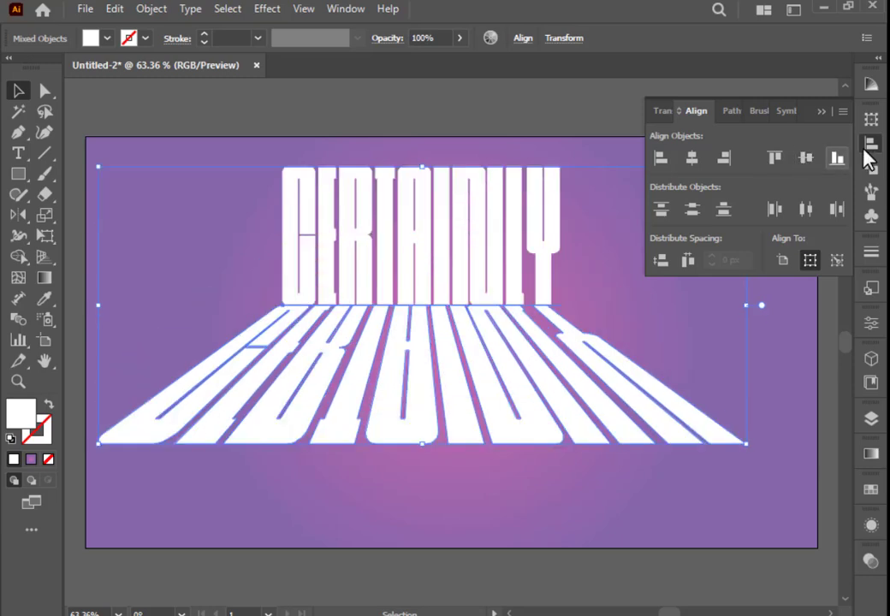
click(871, 146)
click(761, 149)
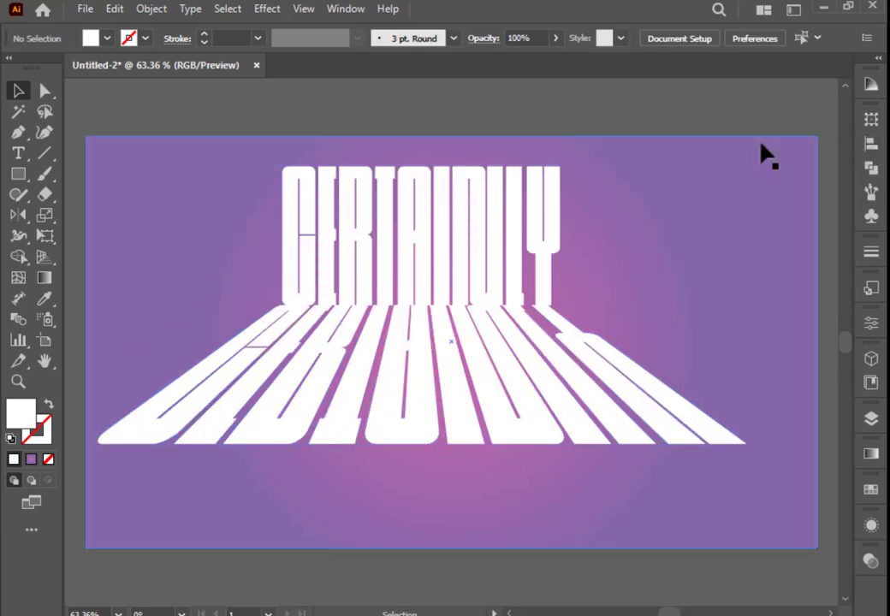
- Widen the reflected copy's lower edge a little further with a perspective distortion
click(523, 403)
click(45, 235)
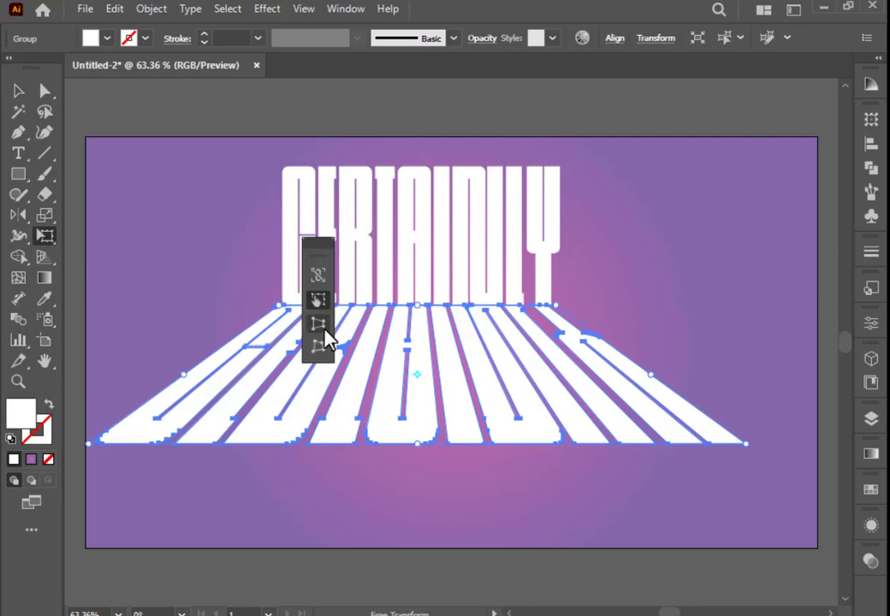
click(318, 322)
mouse_move(747, 447)
mouse_down()
mouse_move(766, 454)
mouse_move(764, 445)
mouse_up()
key(v)
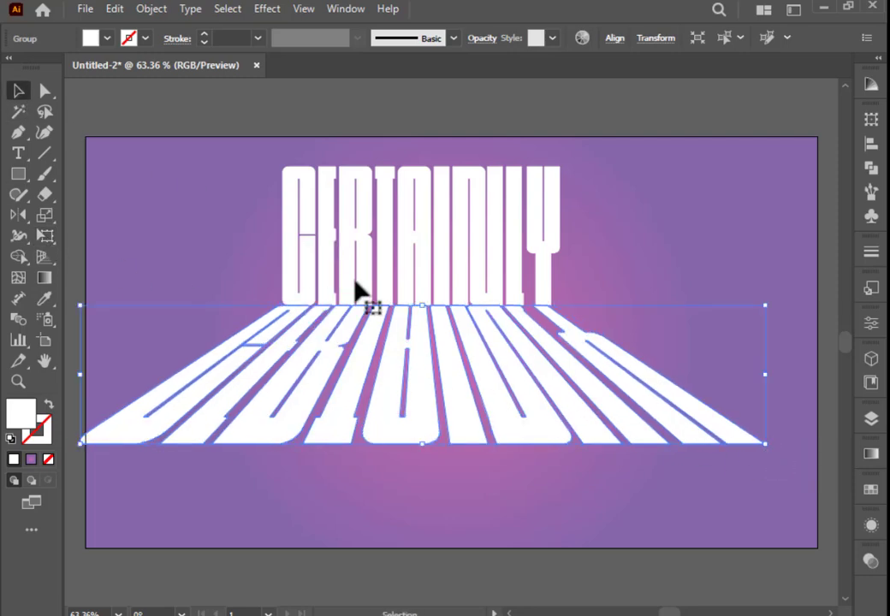
- Move the upright text and its reflected copy together towards the middle of the artboard
shift+click(399, 293)
drag(422, 332, 460, 346)
click(458, 599)
- Fill the reflected copy with a linear gradient from white to white, setting the end stop's opacity to 0%
click(490, 417)
click(871, 454)
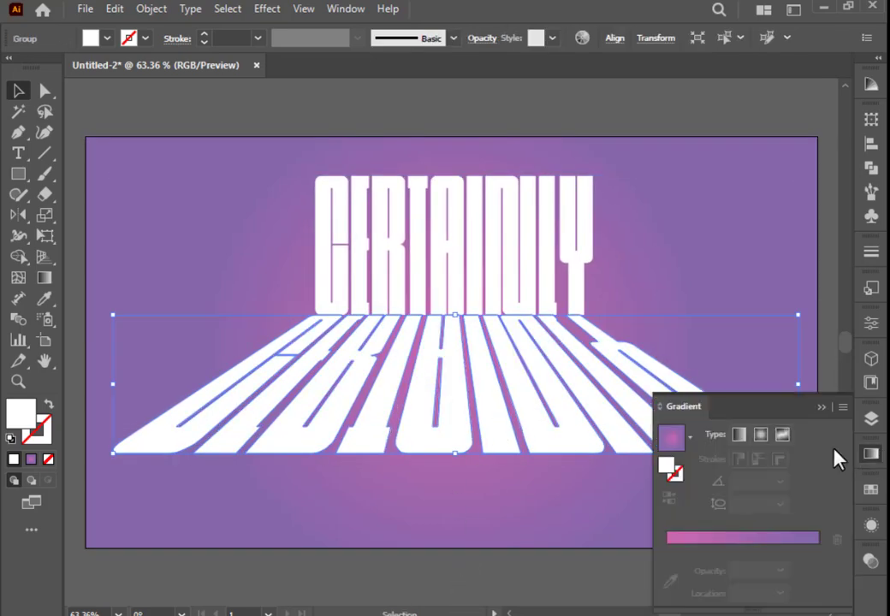
click(676, 439)
double_click(818, 548)
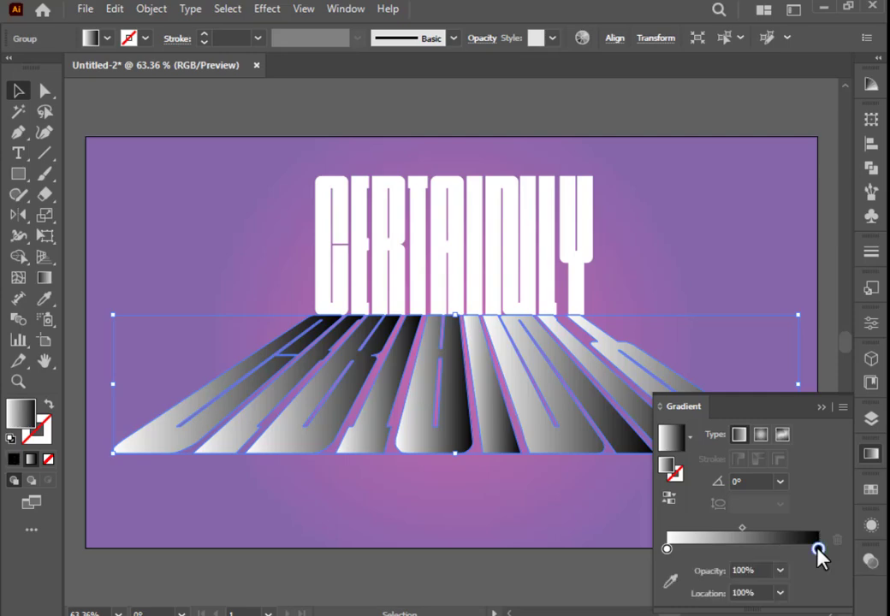
click(619, 356)
click(681, 565)
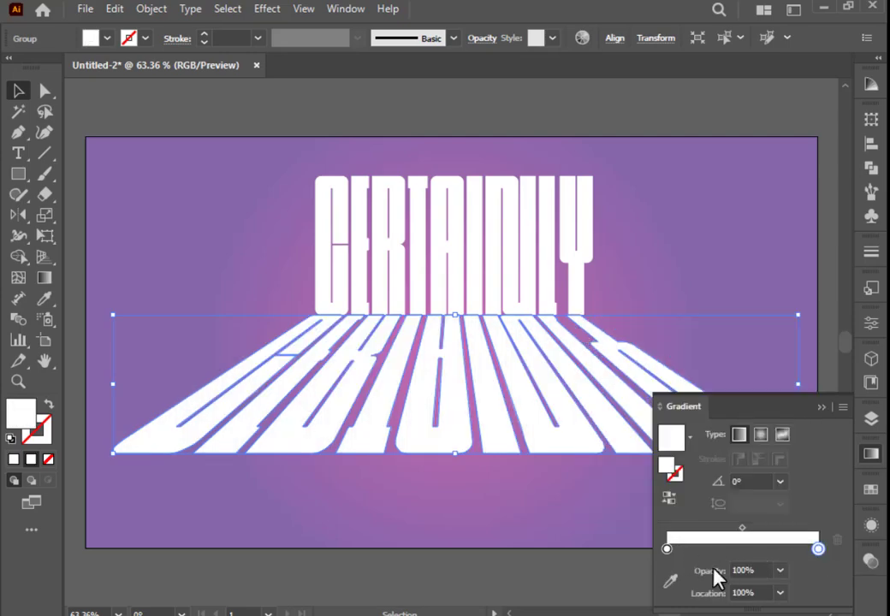
click(766, 571)
text(0)
- Add a gradient stop at about 11.45% location and redraw the reflected copy's gradient to fade downward from the letters' base
click(684, 548)
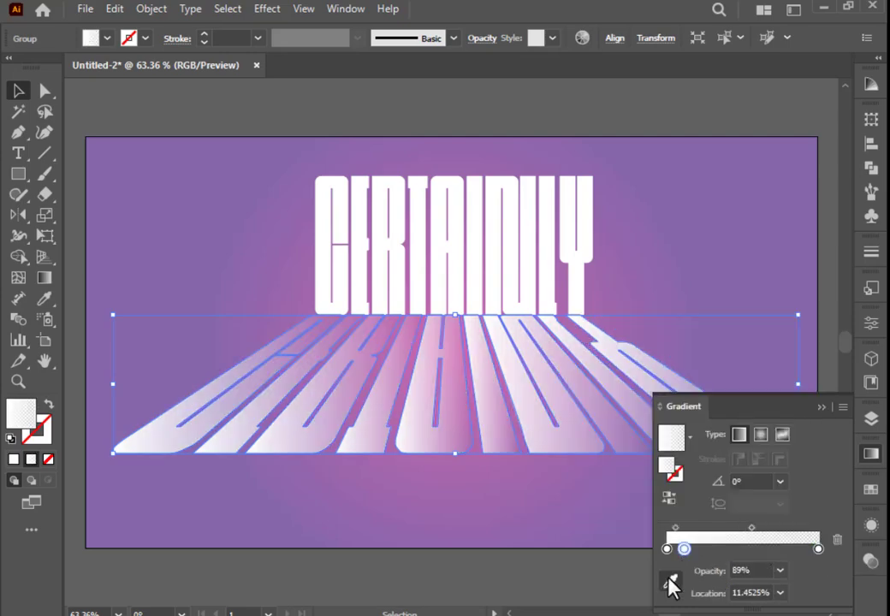
click(670, 582)
mouse_move(455, 301)
mouse_down()
mouse_move(455, 437)
mouse_move(458, 427)
mouse_up()
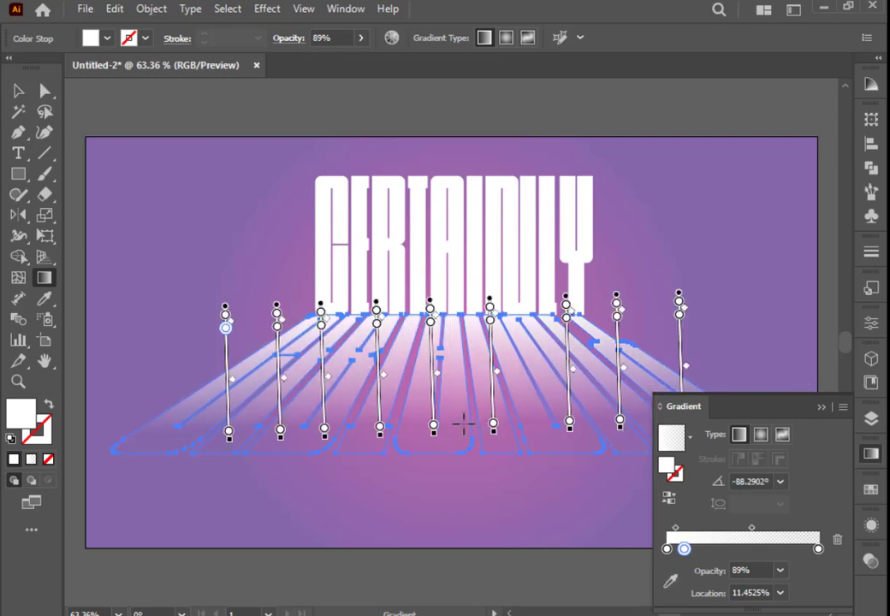
click(871, 454)
key(v)
- Nudge the faded reflection slightly right to line it up with the base of the upright letters
click(109, 182)
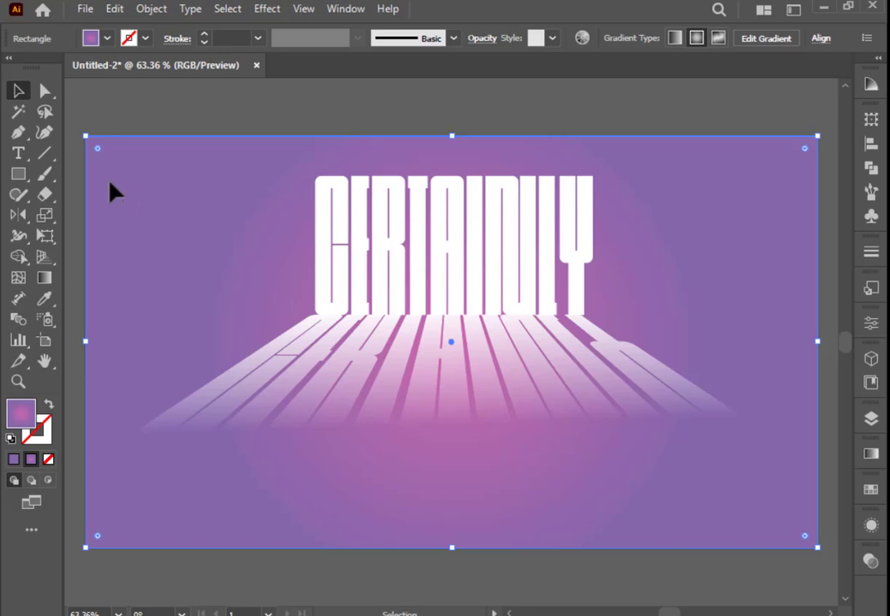
click(479, 413)
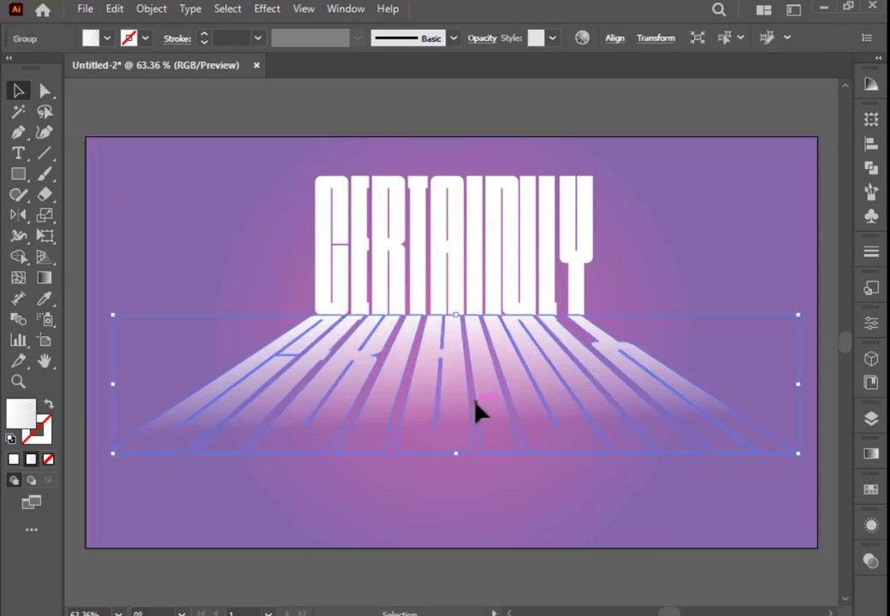
key(shift+Right)
click(581, 327)
click(591, 378)
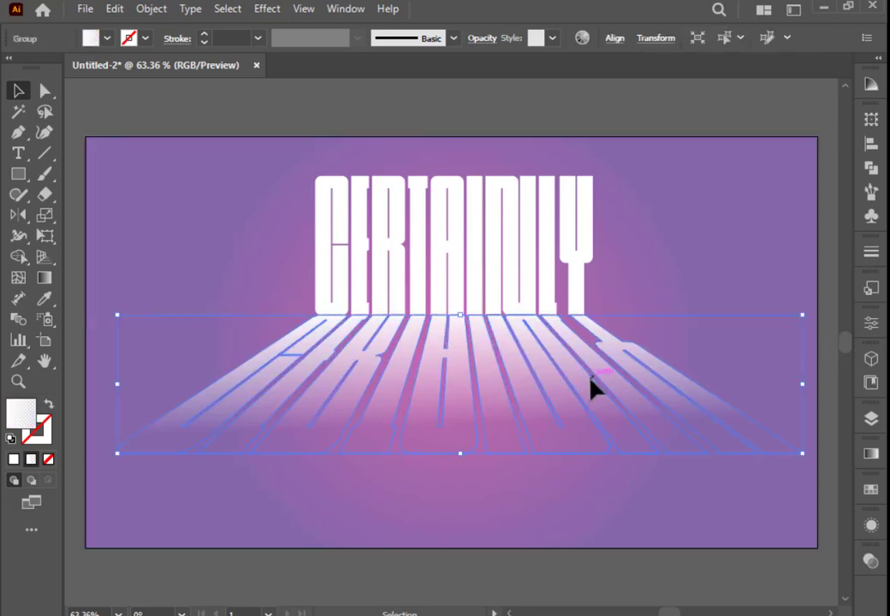
click(616, 278)
click(582, 402)
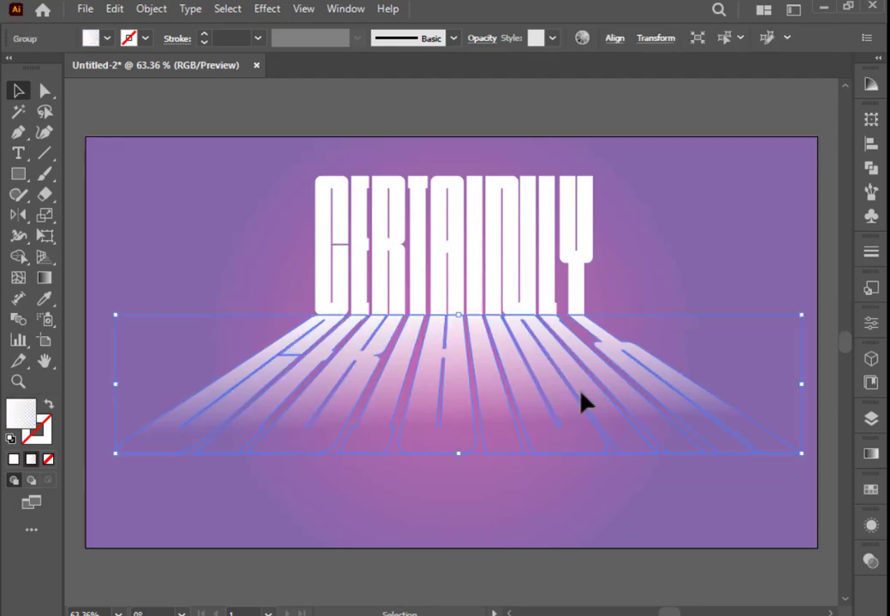
click(739, 172)
click(475, 432)
click(485, 520)
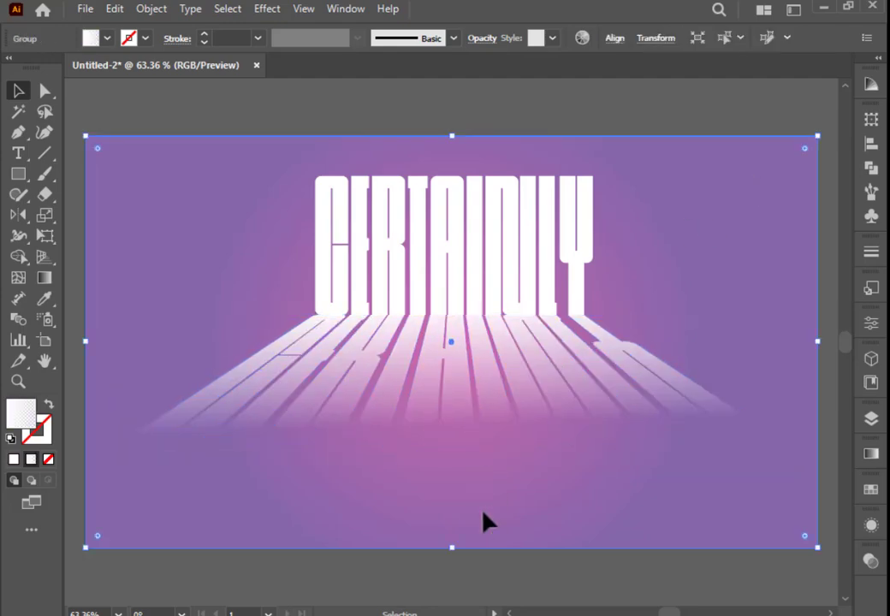
- Scale the CERTAINLY lettering and its faded shadow down slightly together and position them near the middle of the artboard
key(ctrl+shift+a)
click(18, 152)
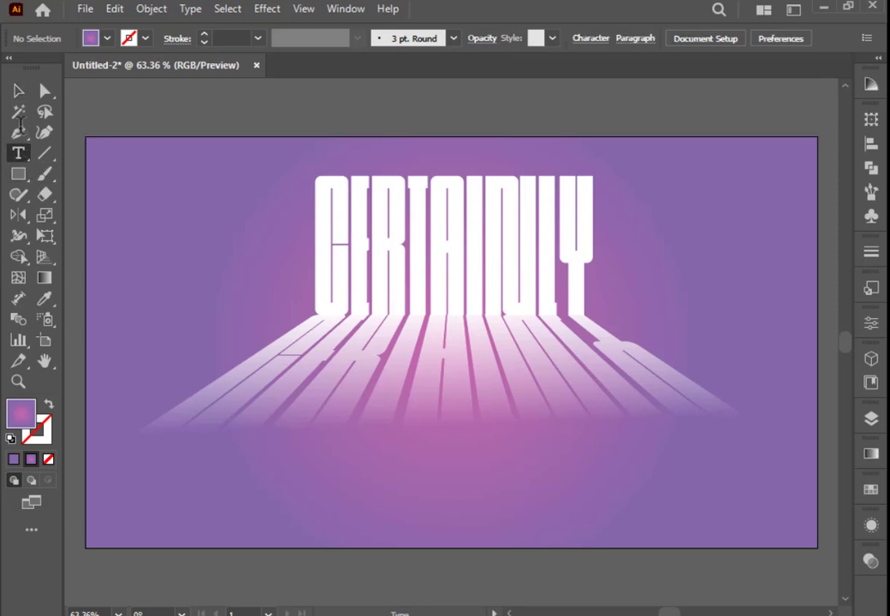
click(18, 90)
drag(101, 124, 533, 437)
drag(459, 458, 461, 446)
click(481, 498)
drag(300, 186, 536, 392)
click(518, 586)
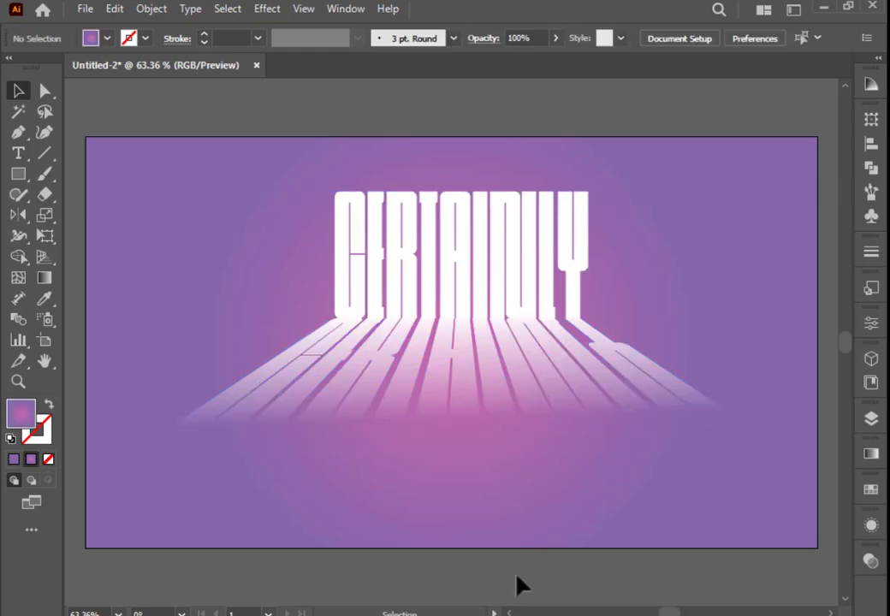
- Add the text CREATIVE POSTER DESIGN above the lettering and scale it up to about 59 pt
click(17, 154)
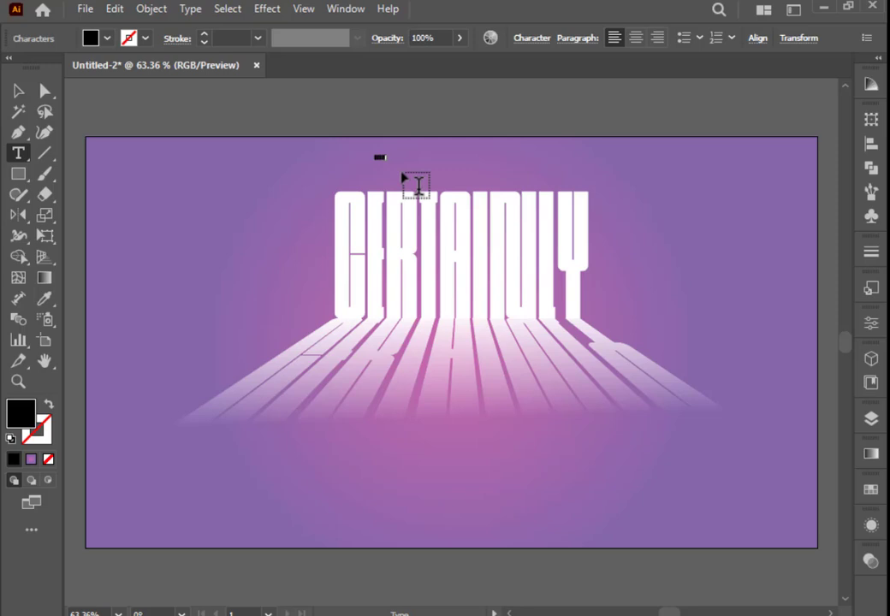
click(18, 92)
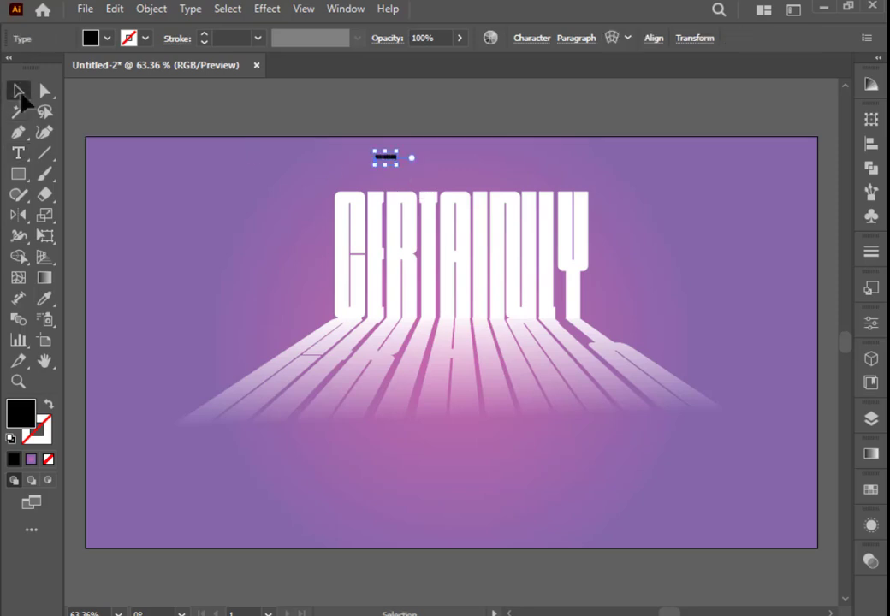
drag(397, 161, 436, 193)
drag(419, 166, 443, 178)
- Set the CREATIVE POSTER DESIGN line in Acumin Variable Concept at 48 pt with tracking 200
click(871, 325)
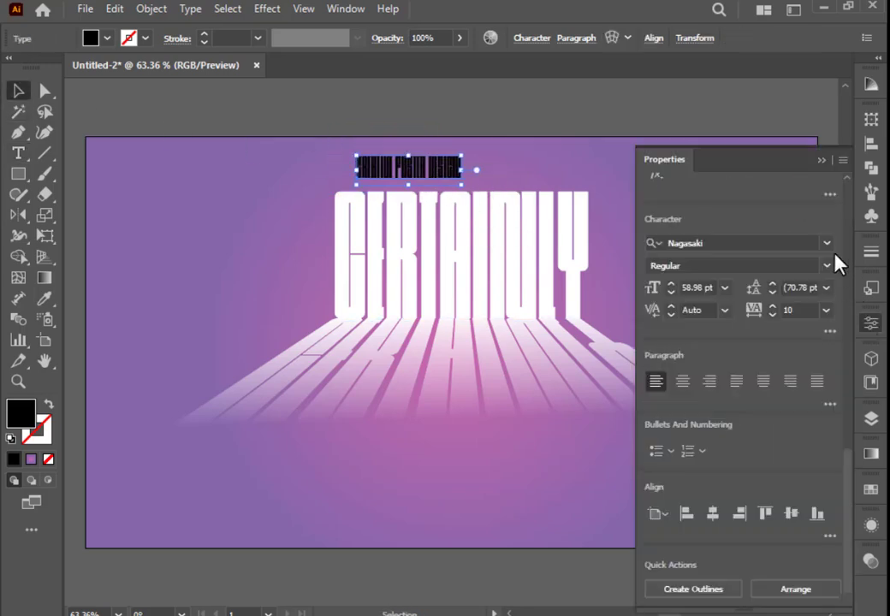
click(827, 243)
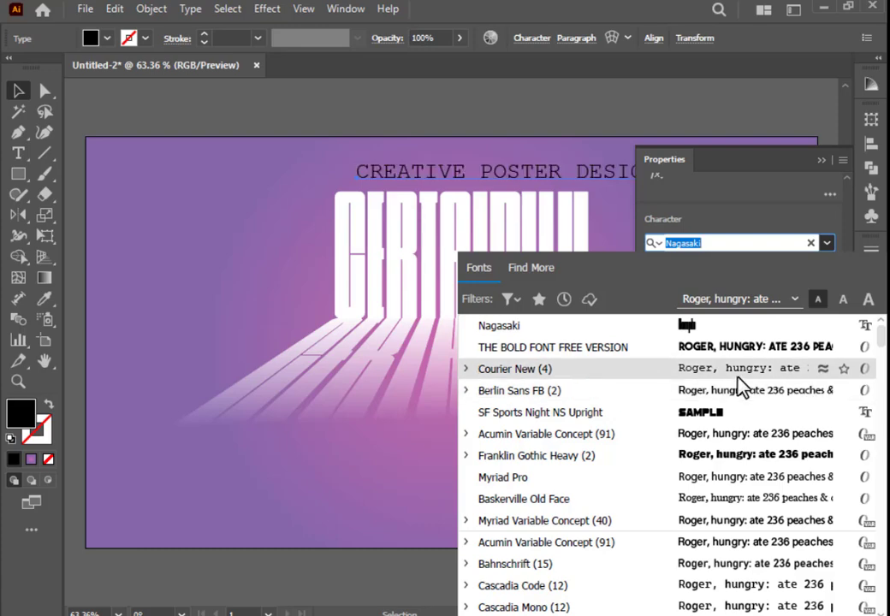
click(707, 439)
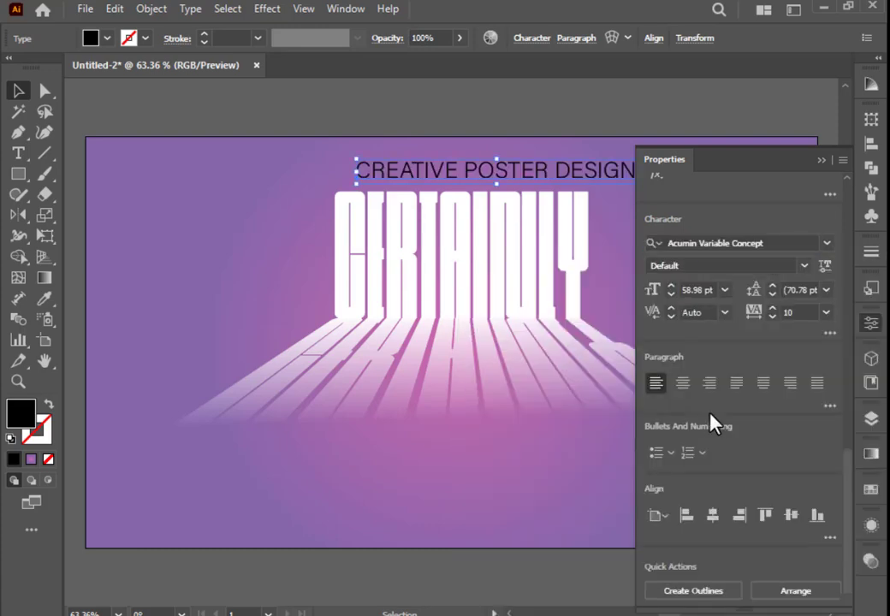
click(725, 291)
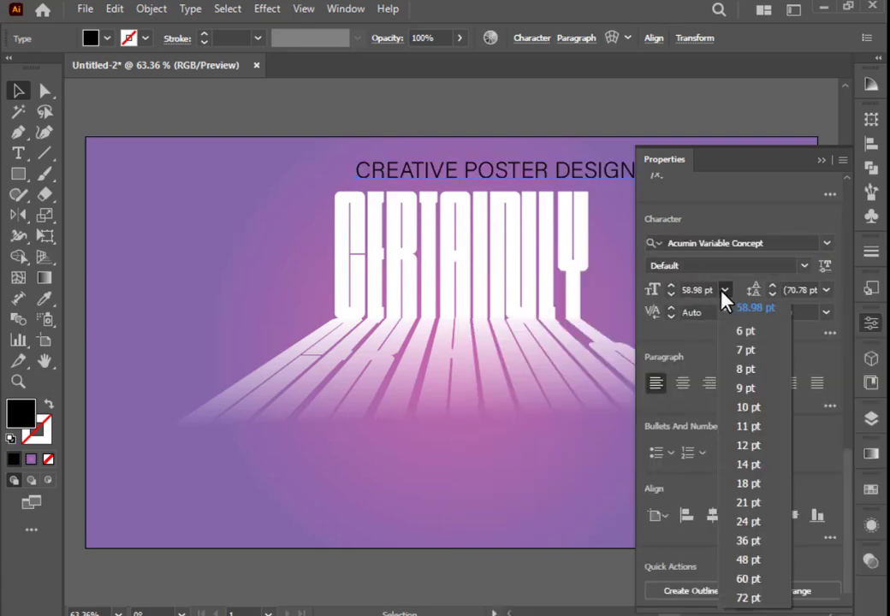
click(749, 562)
click(826, 314)
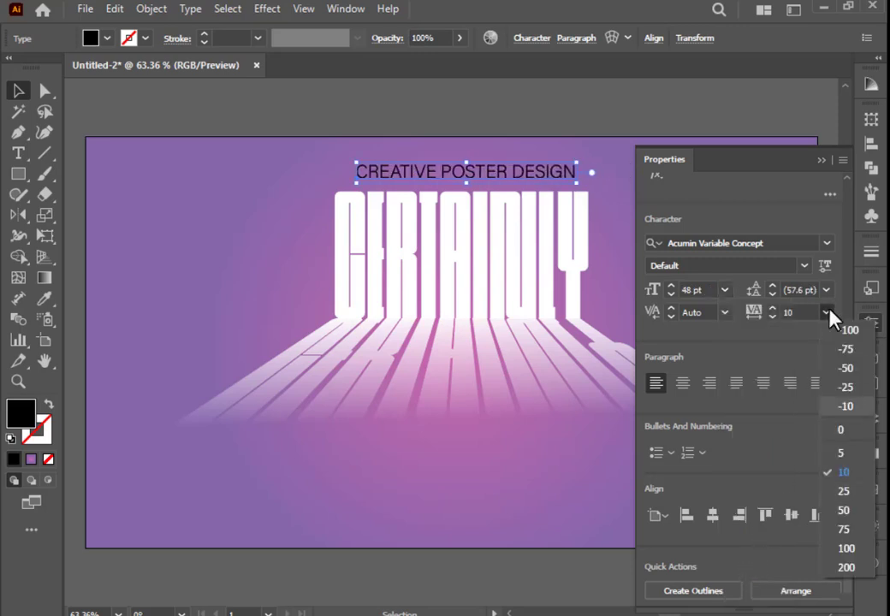
click(845, 567)
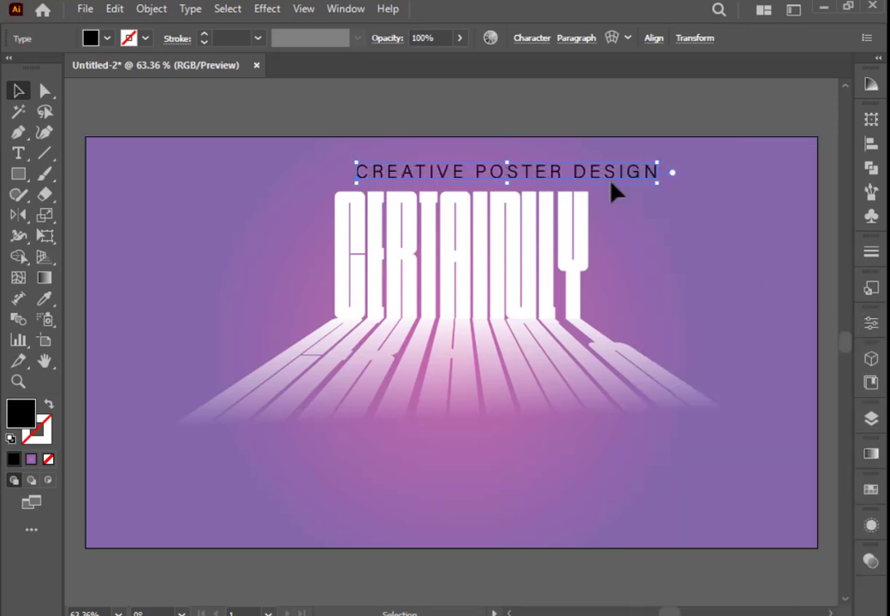
- Centre the CREATIVE POSTER DESIGN line above the lettering and fill it with the lightest grey swatch
drag(610, 183, 554, 176)
click(107, 40)
click(121, 129)
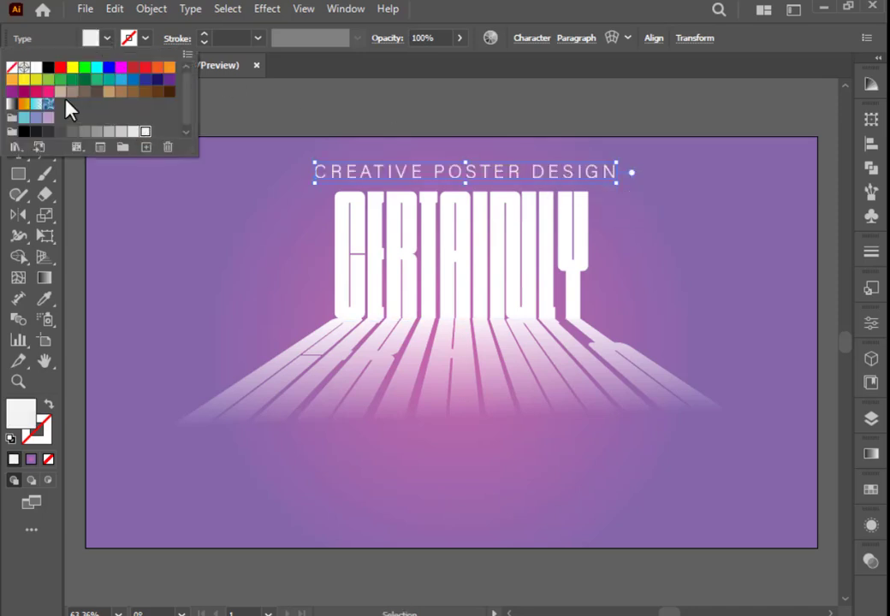
click(459, 335)
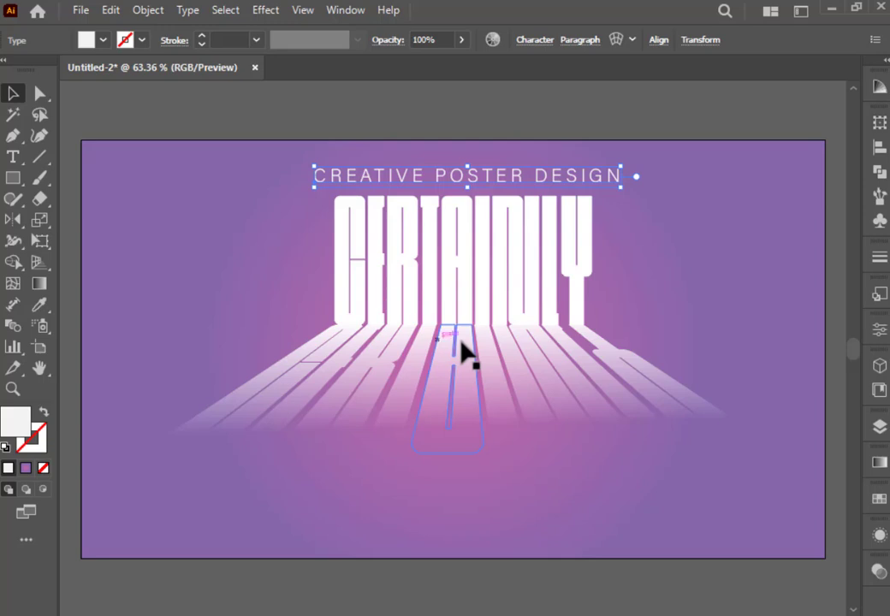
- Add a three-line text block reading HERE YOUR / DESIGN NAME / DROPE EVERYTHING and place it near the artboard's left edge
click(13, 157)
click(146, 238)
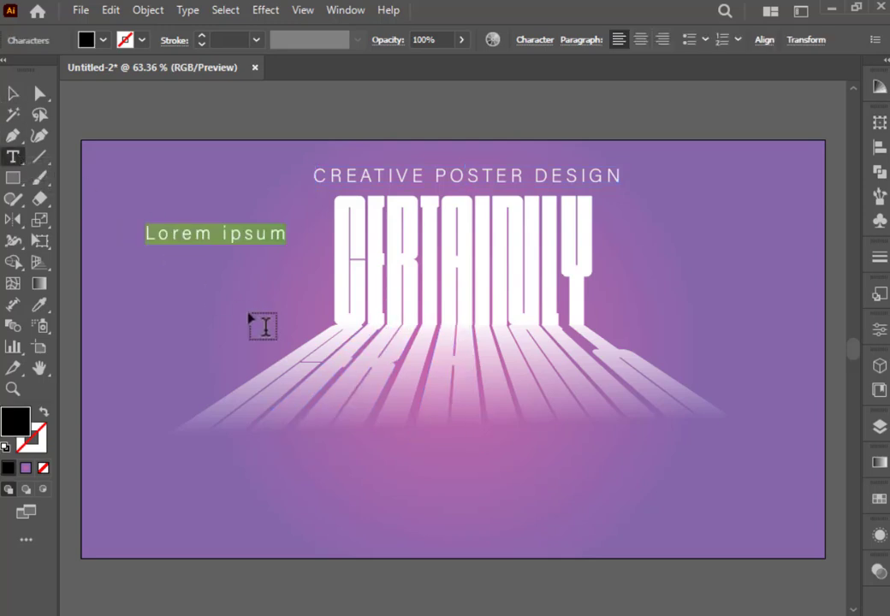
text(HERE YOUR)
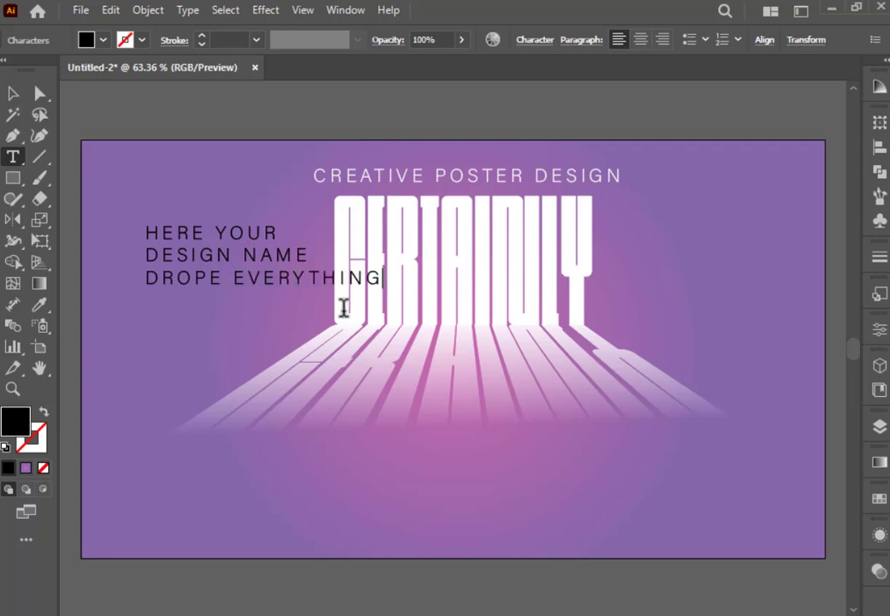
click(13, 93)
drag(232, 265, 177, 290)
- Change the font of the HERE YOUR line to SF Sports Night NS Upright
click(13, 156)
drag(224, 254, 94, 256)
click(880, 329)
click(834, 248)
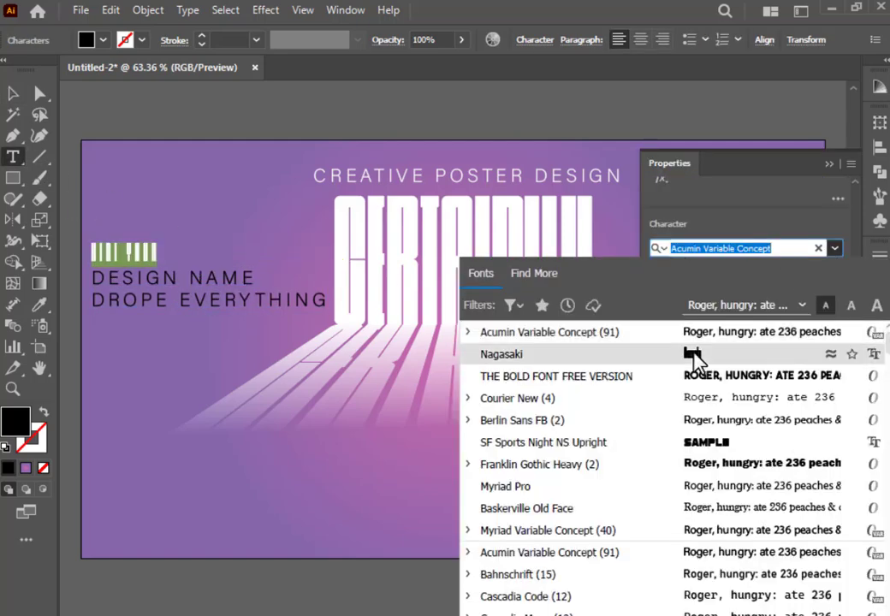
click(726, 447)
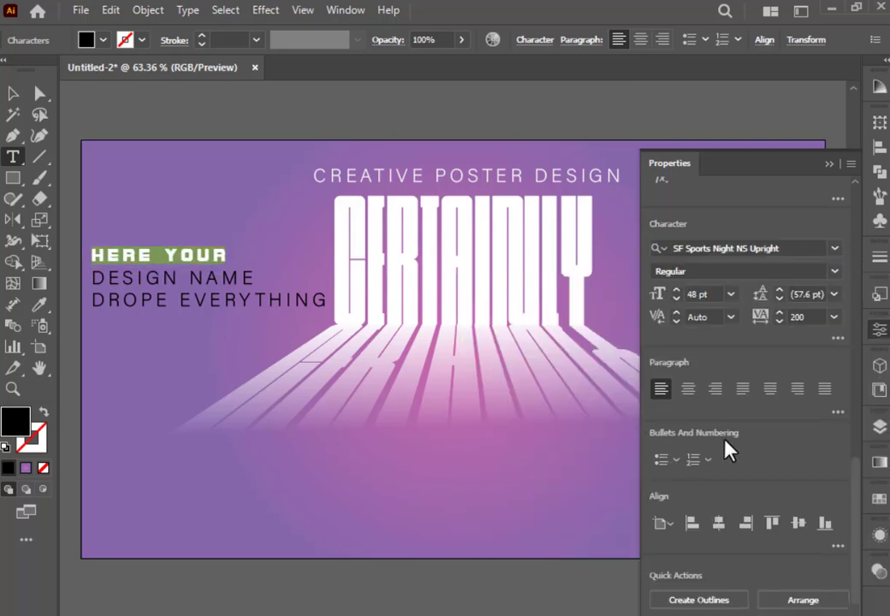
- Set the DESIGN NAME line in THE BOLD FONT FREE VERSION and fill it with orange
click(192, 275)
triple_click(192, 276)
drag(250, 278, 93, 282)
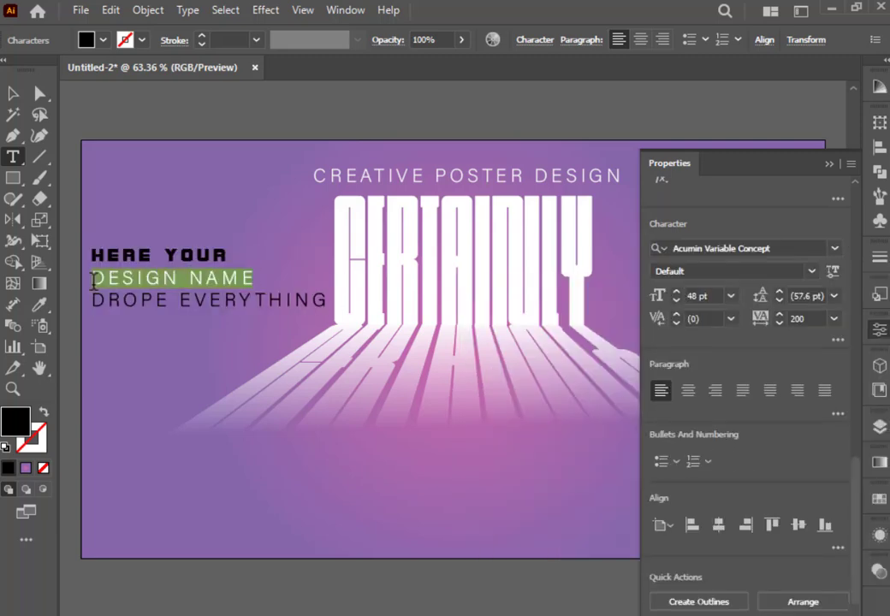
click(833, 249)
click(709, 402)
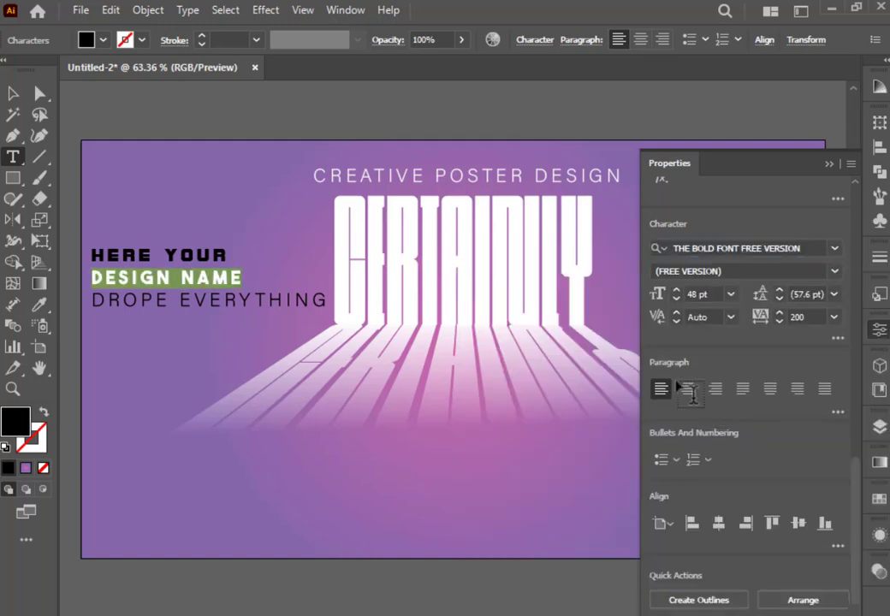
click(103, 40)
click(162, 72)
click(101, 43)
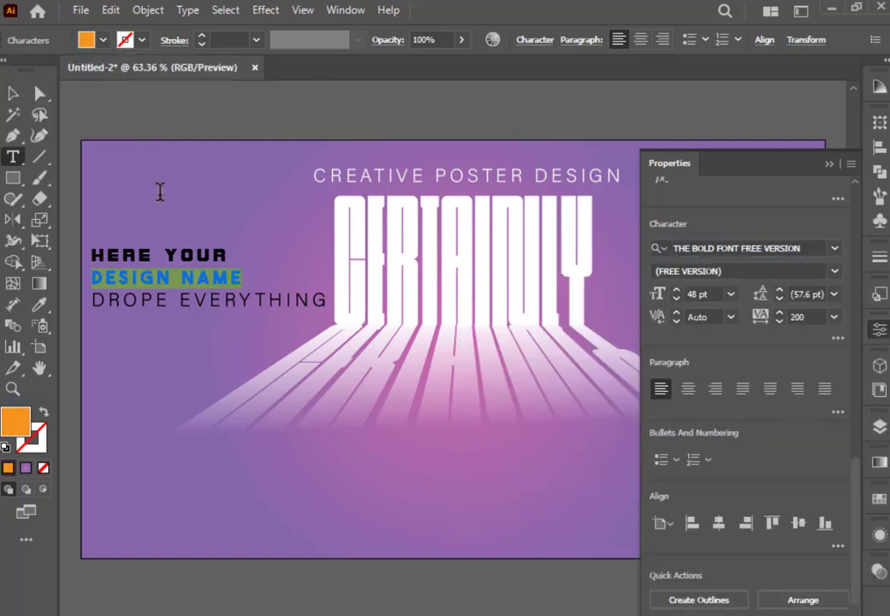
- Reduce the DROPE EVERYTHING line to 36 pt and set its tracking to 50
click(204, 306)
key(ctrl+a)
click(261, 302)
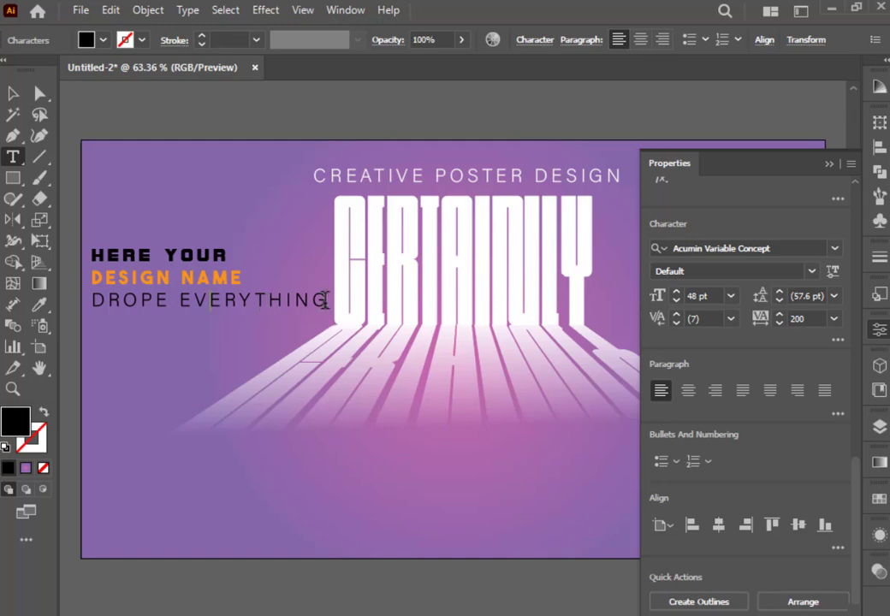
drag(324, 299, 96, 301)
click(833, 319)
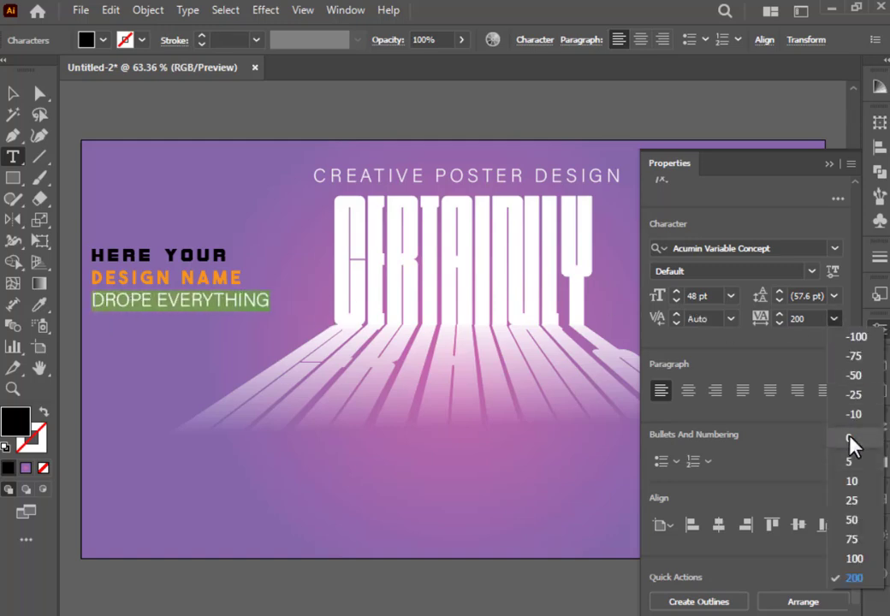
click(850, 446)
click(732, 296)
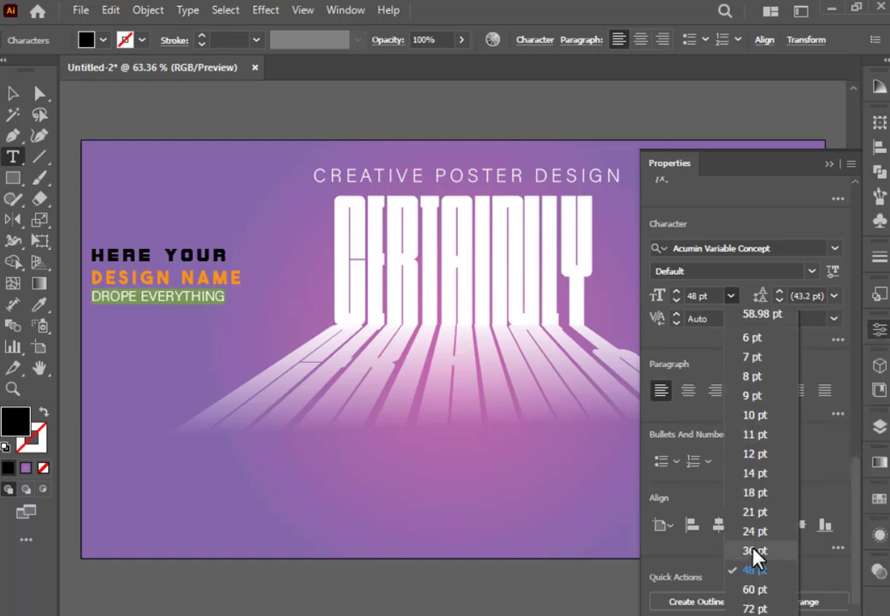
click(753, 550)
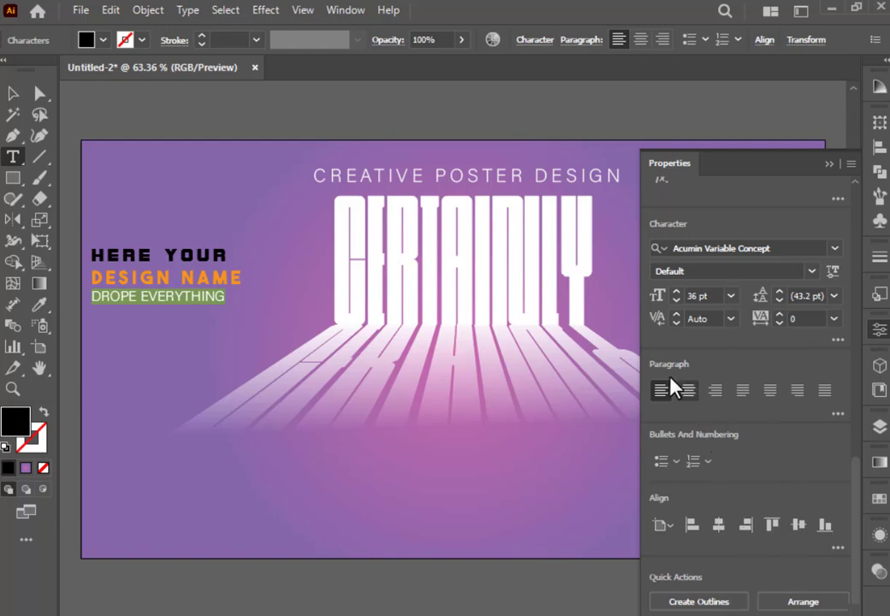
click(833, 318)
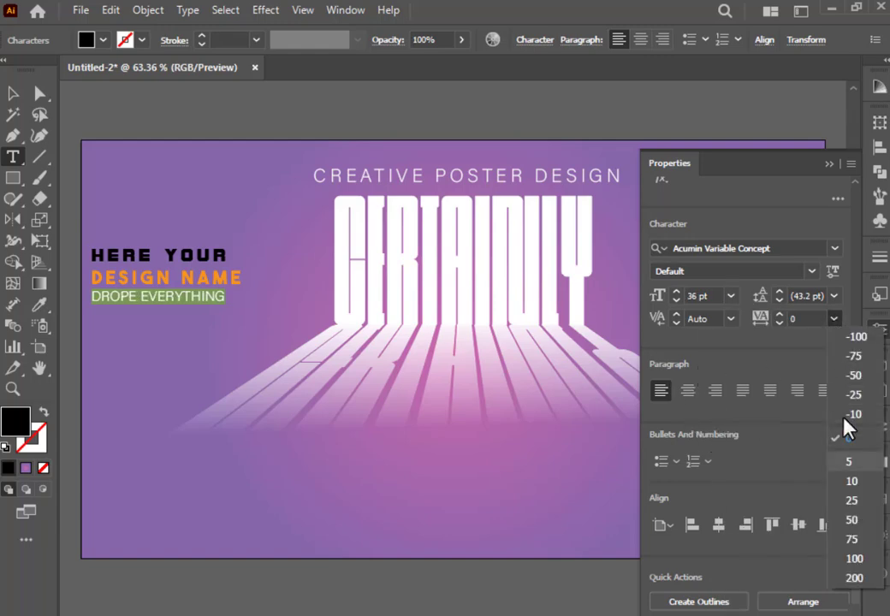
click(852, 520)
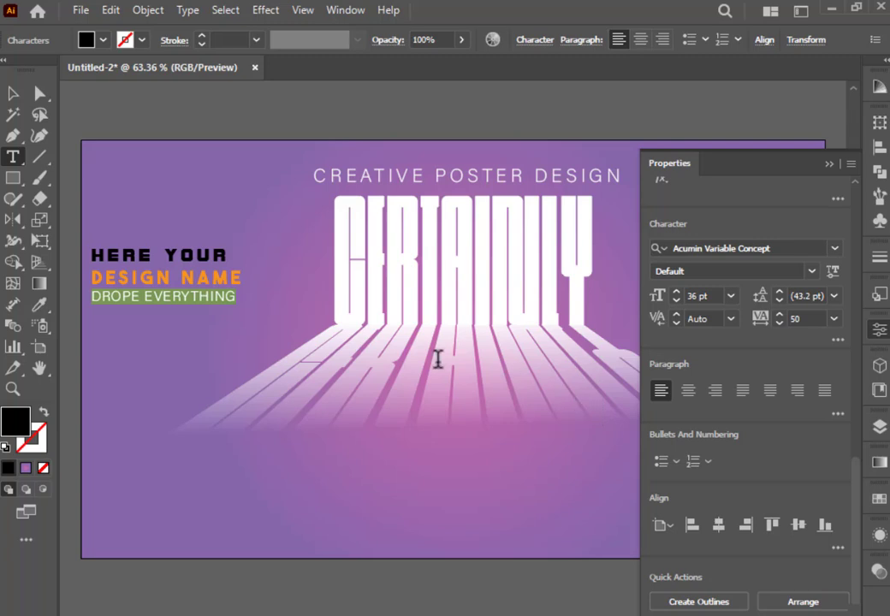
- Set the DESIGN NAME line's tracking to 0 and enlarge it to about 60 pt
click(150, 280)
key(ctrl+a)
click(206, 278)
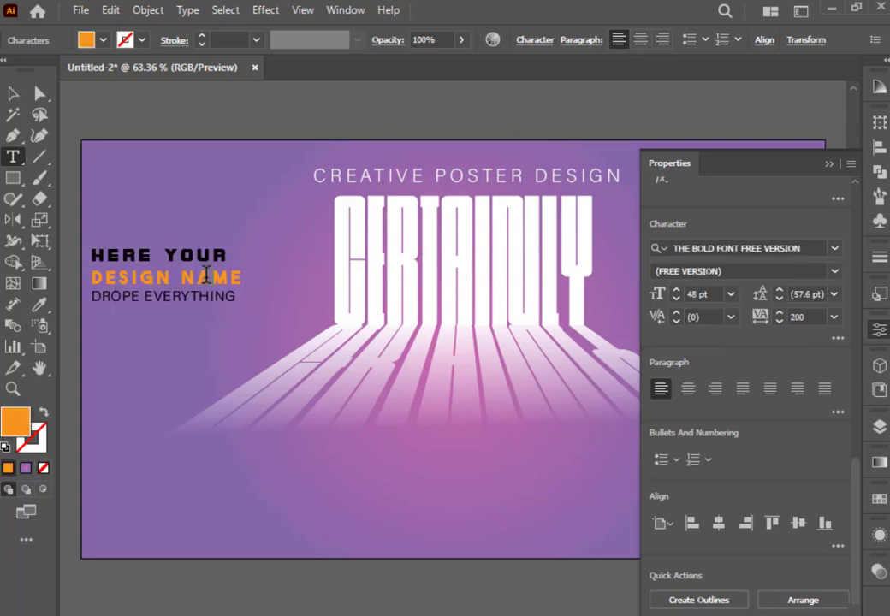
drag(240, 278, 86, 276)
click(832, 319)
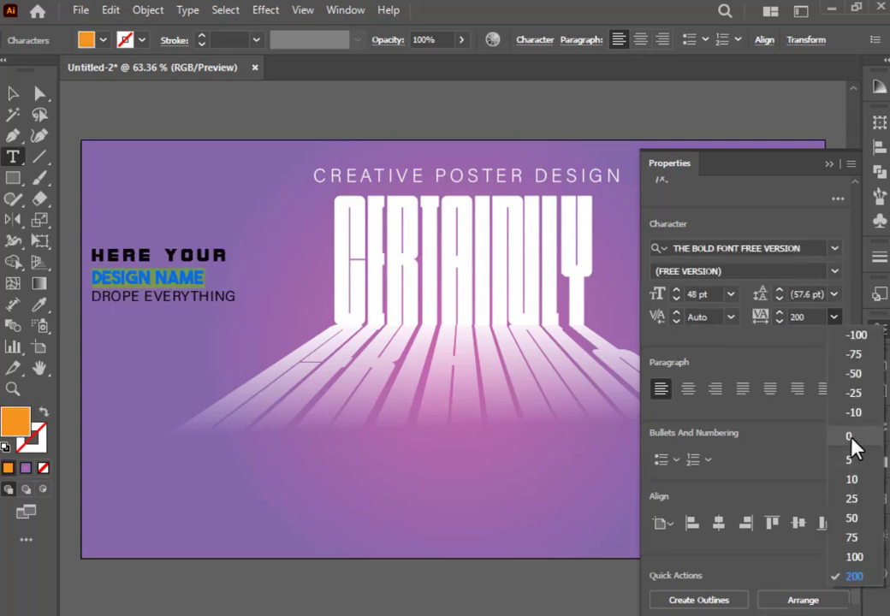
click(851, 438)
click(718, 294)
scroll(719, 293, up, 13)
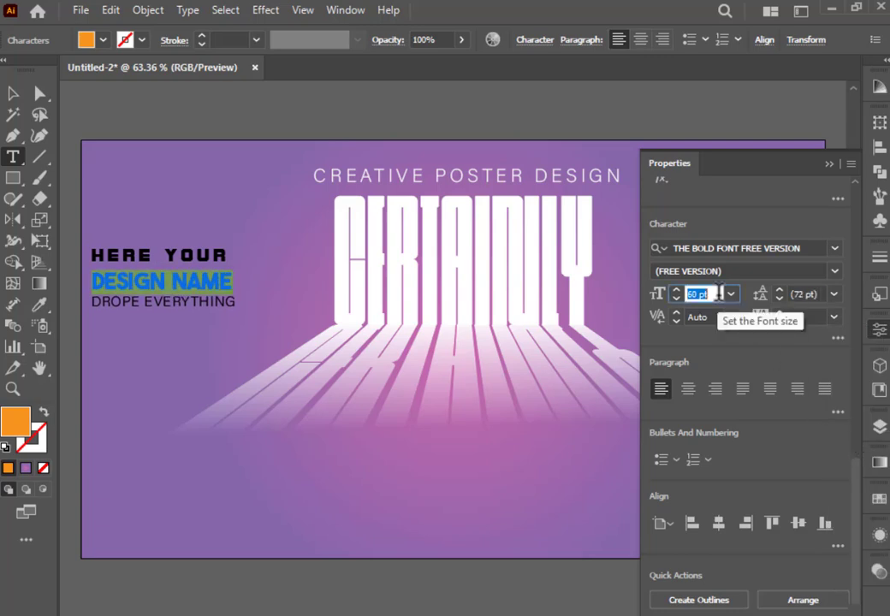
- Set the HERE YOUR line's tracking to 25 and its font size to 47 pt
click(154, 255)
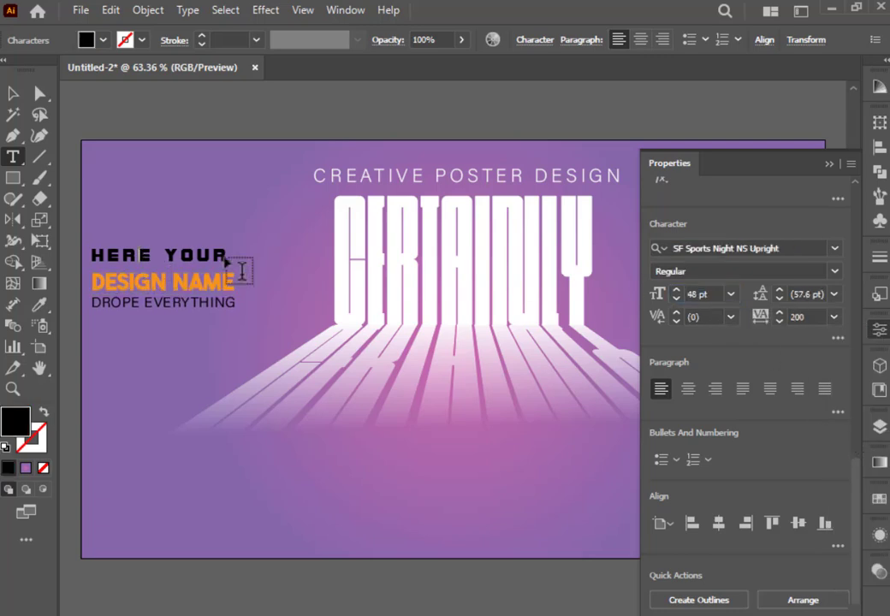
double_click(206, 254)
drag(122, 254, 98, 270)
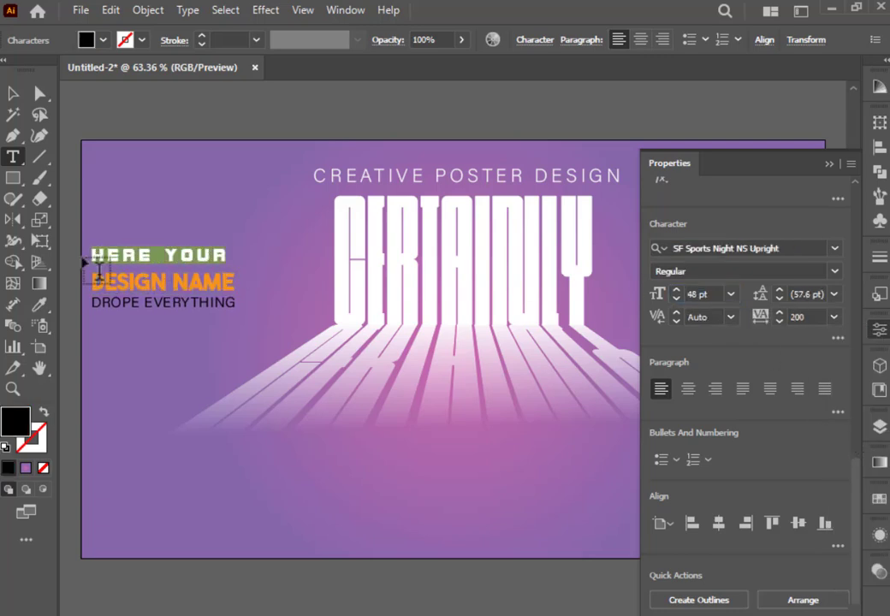
click(834, 318)
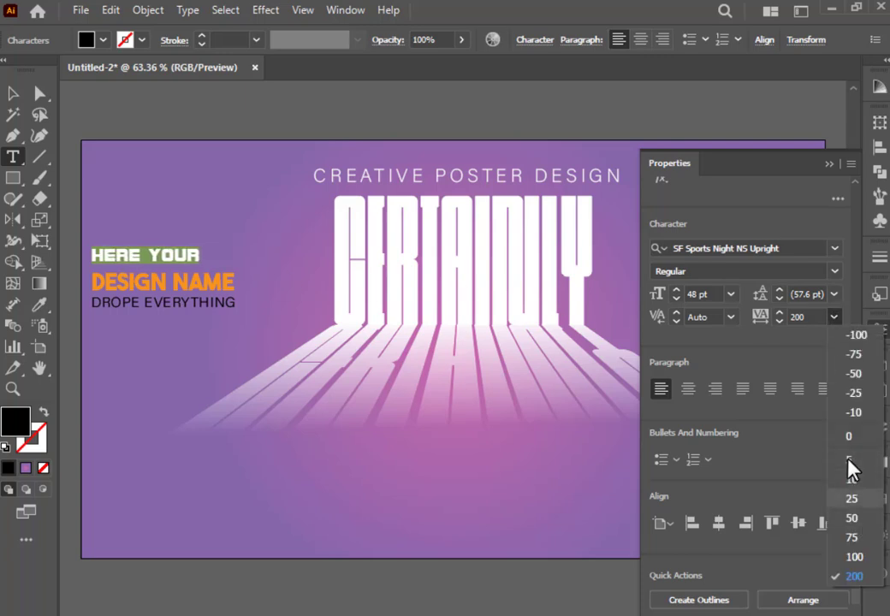
click(851, 498)
click(717, 294)
scroll(723, 297, up, 7)
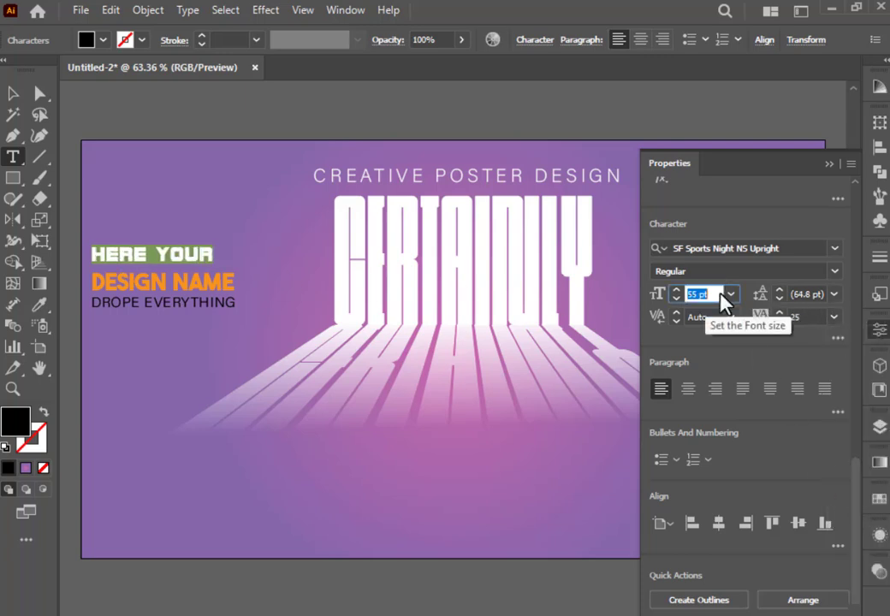
scroll(723, 297, up, 8)
scroll(726, 297, down, 16)
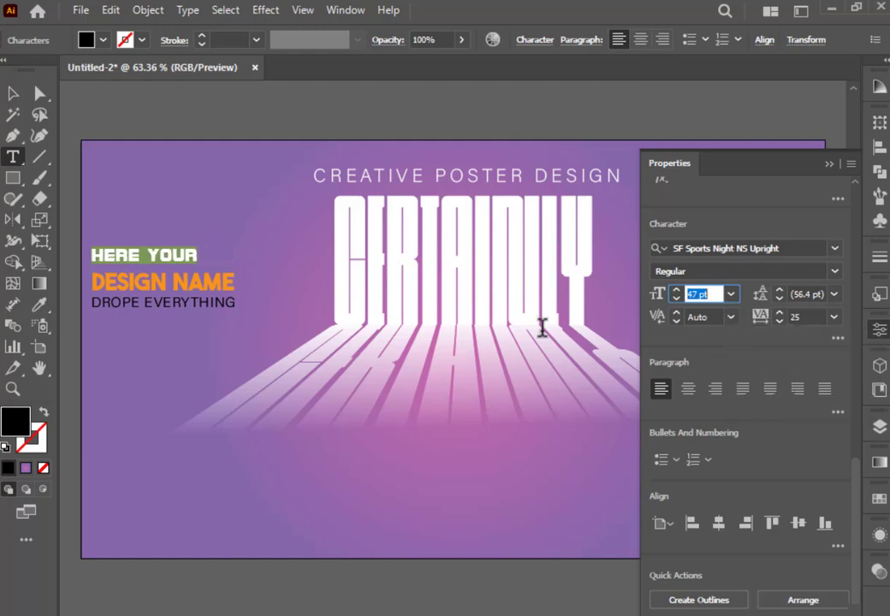
- Remove the space between HERE and YOUR and set the line's tracking to 38
click(154, 256)
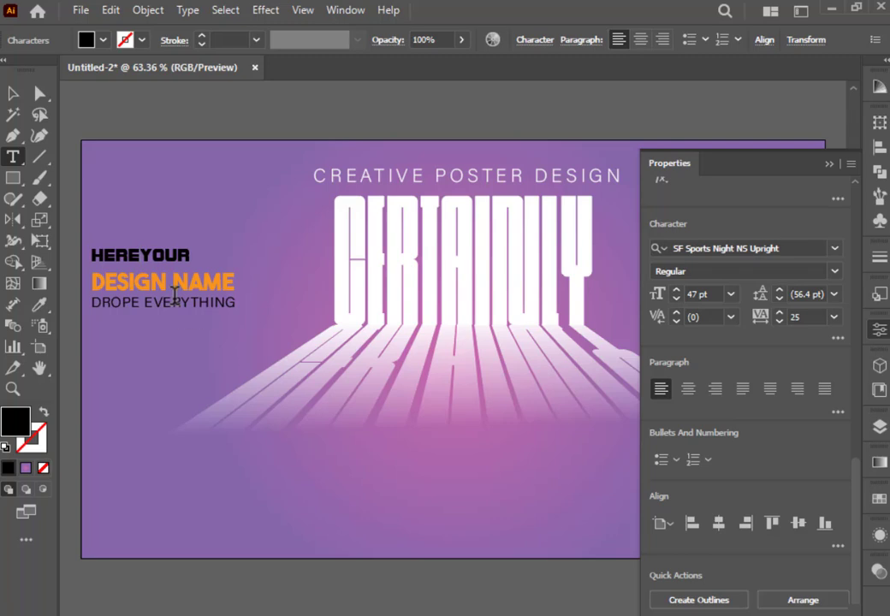
drag(186, 261, 91, 253)
scroll(804, 317, up, 13)
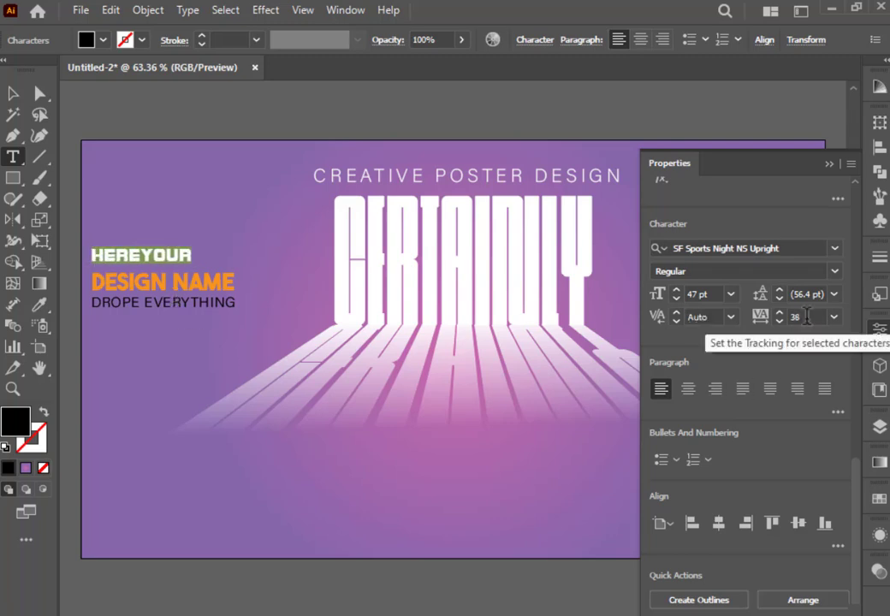
- Set the tracking of the HEREYOUR line to 300
click(833, 317)
click(858, 580)
click(804, 316)
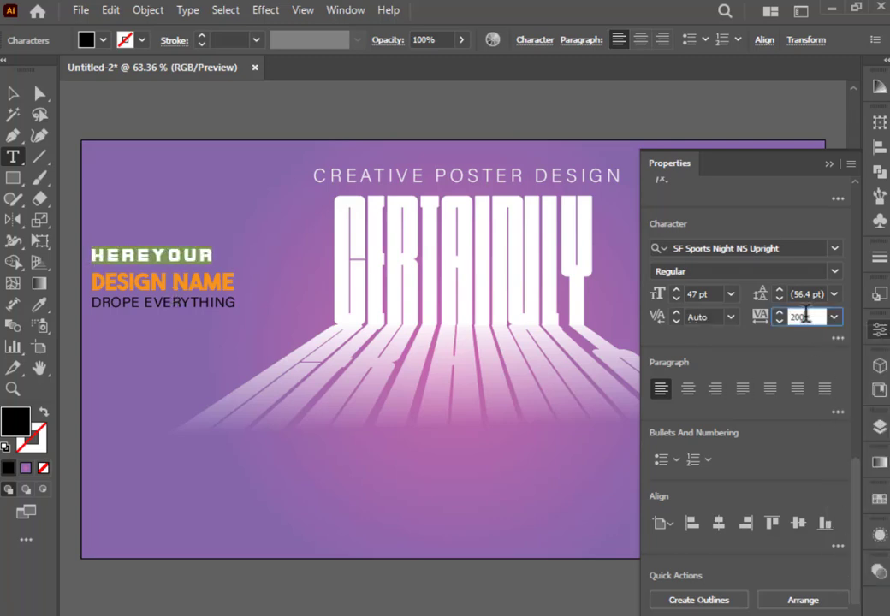
text(300)
key(Return)
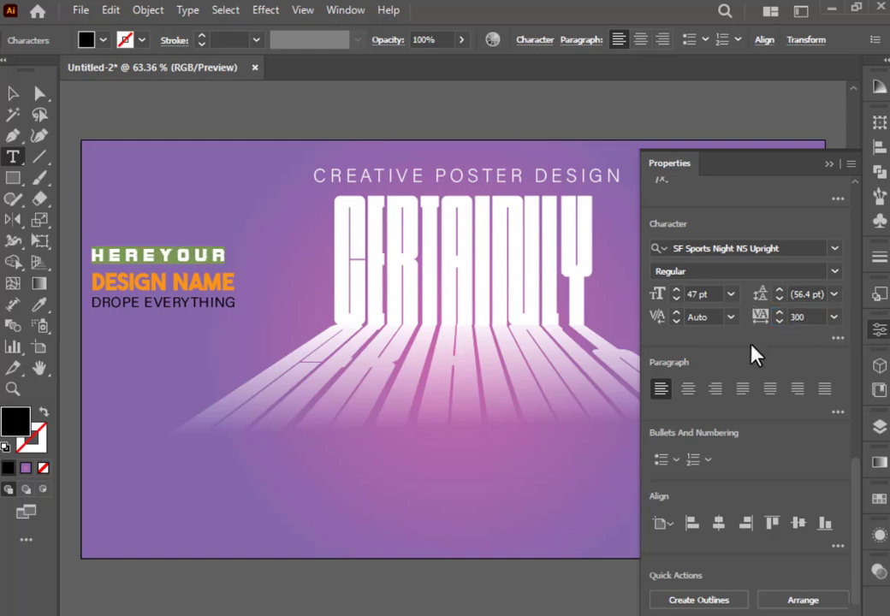
click(877, 330)
- Move the three-line text block slightly down, keeping it near the poster's left edge
click(10, 96)
click(197, 295)
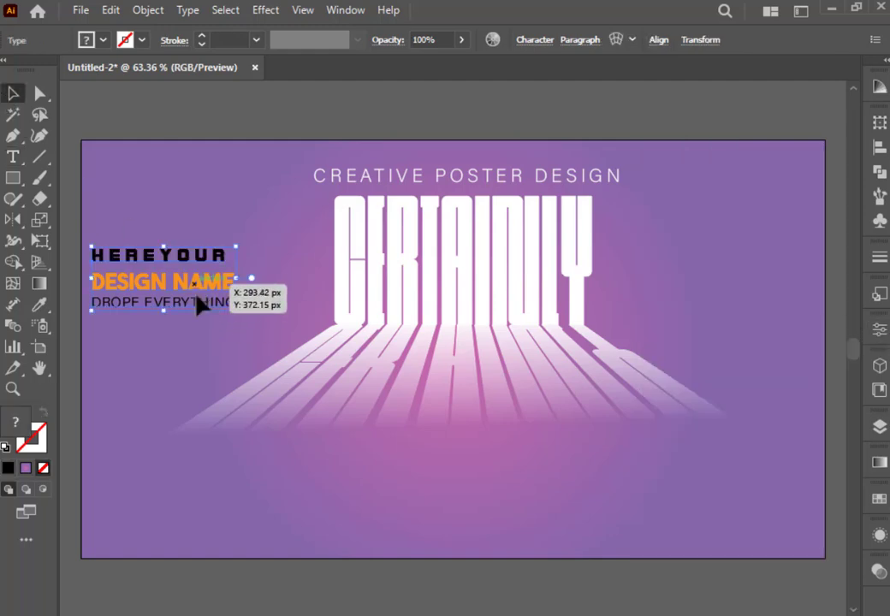
drag(197, 303, 205, 315)
- Fill the HEREYOUR line of the text block with white
click(16, 160)
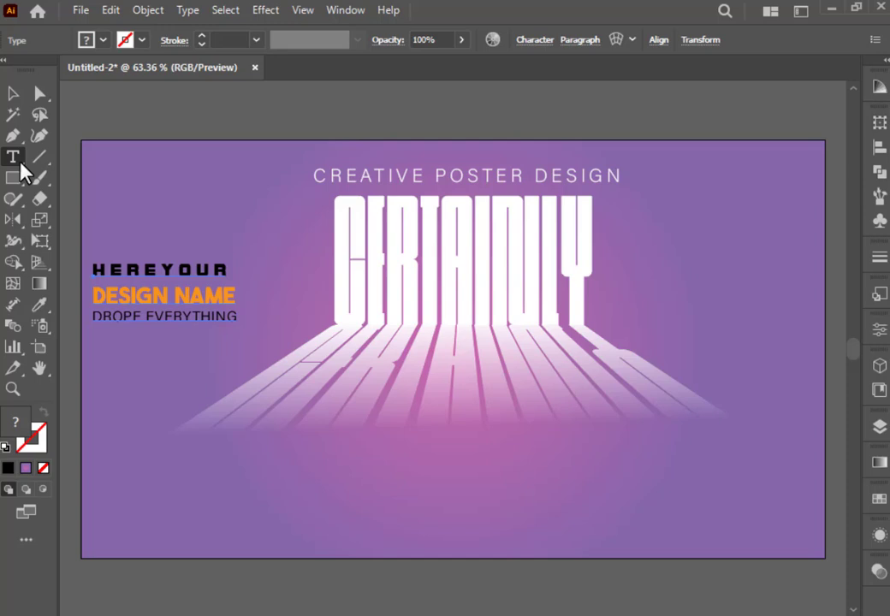
click(203, 270)
drag(186, 270, 91, 270)
click(103, 40)
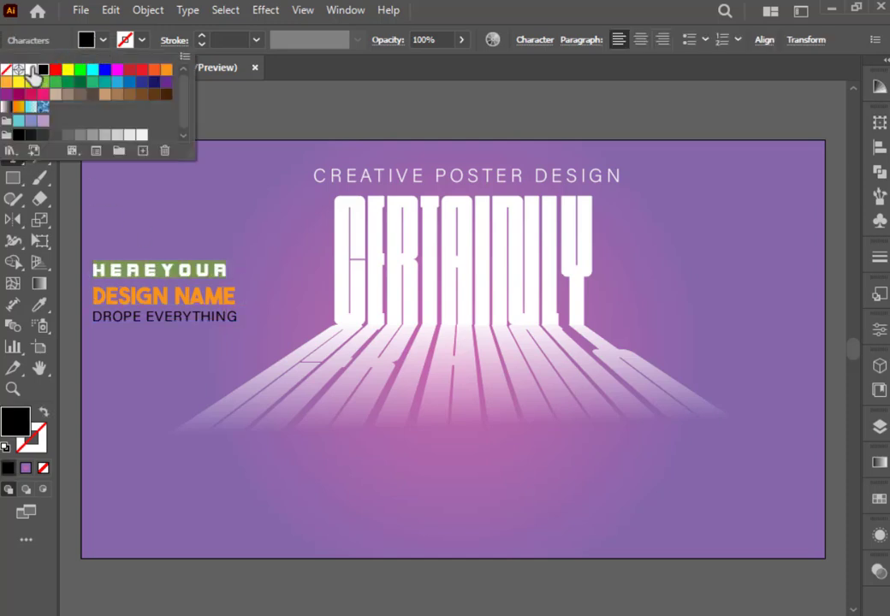
click(31, 71)
- Fill the DROPE EVERYTHING line with white and deselect the text block
click(153, 316)
drag(234, 316, 89, 264)
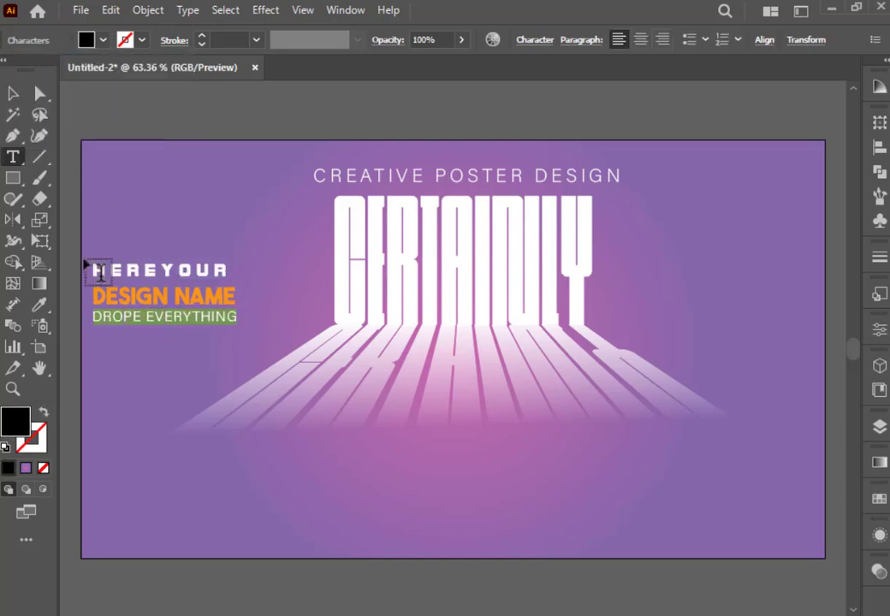
click(102, 40)
click(101, 43)
click(13, 96)
click(65, 178)
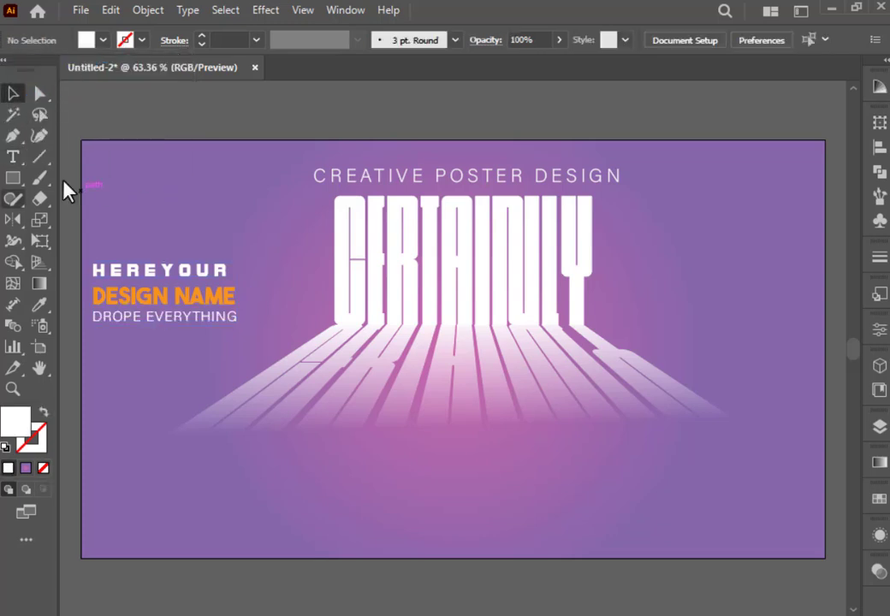
- Draw a small square with the Rectangle tool and place it in the poster's upper-left corner
right_click(14, 178)
click(68, 180)
drag(96, 159, 125, 194)
key(v)
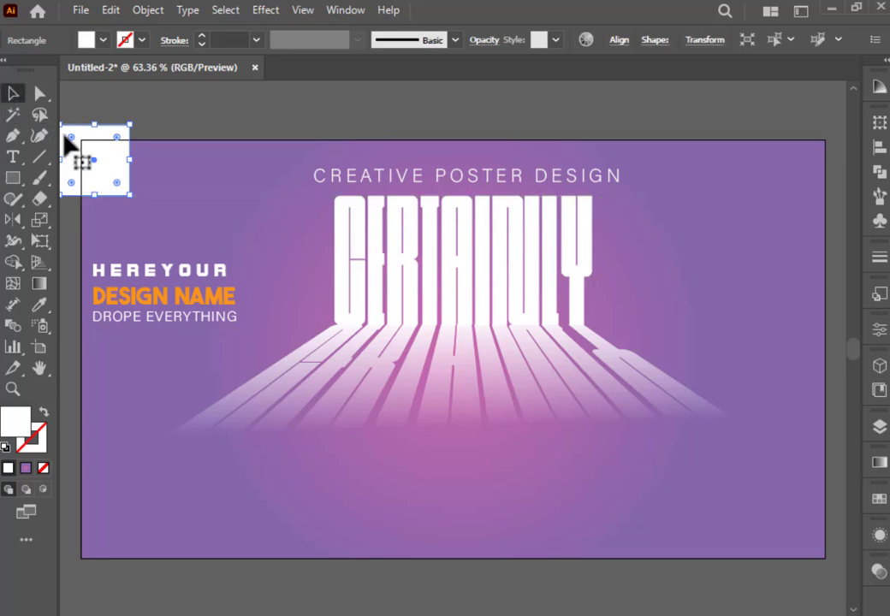
drag(73, 142, 137, 199)
- Swap the square's fill and stroke so it has only a white outline, with the stroke weight at 4 pt
click(44, 414)
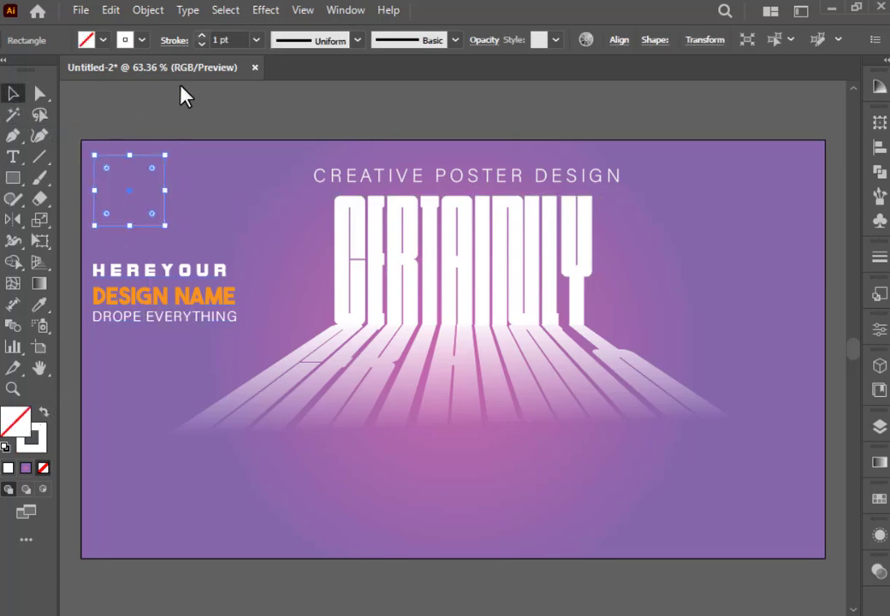
click(201, 36)
click(201, 36)
click(201, 36)
click(153, 113)
- Add the text JULY 2025 on two lines and place it inside the outlined square
click(15, 159)
click(130, 198)
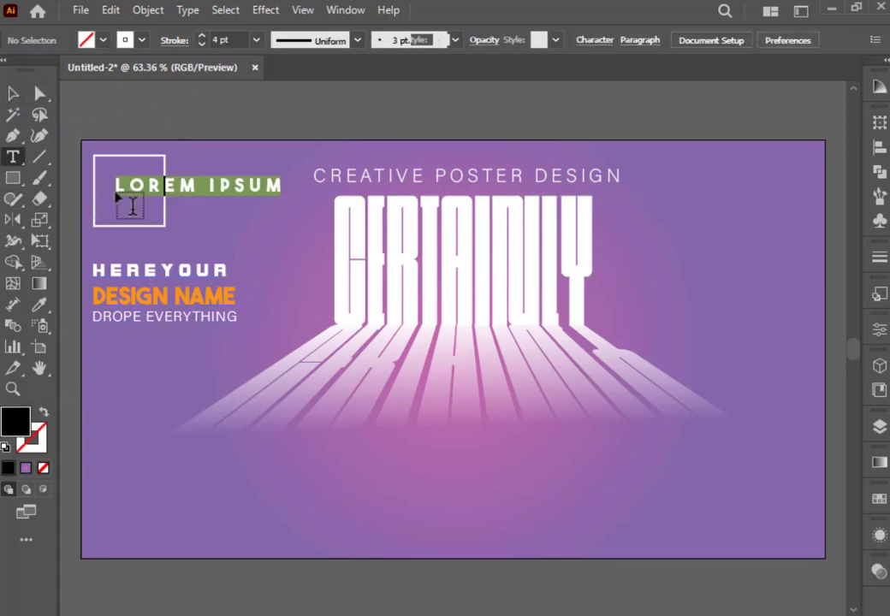
text(JULY)
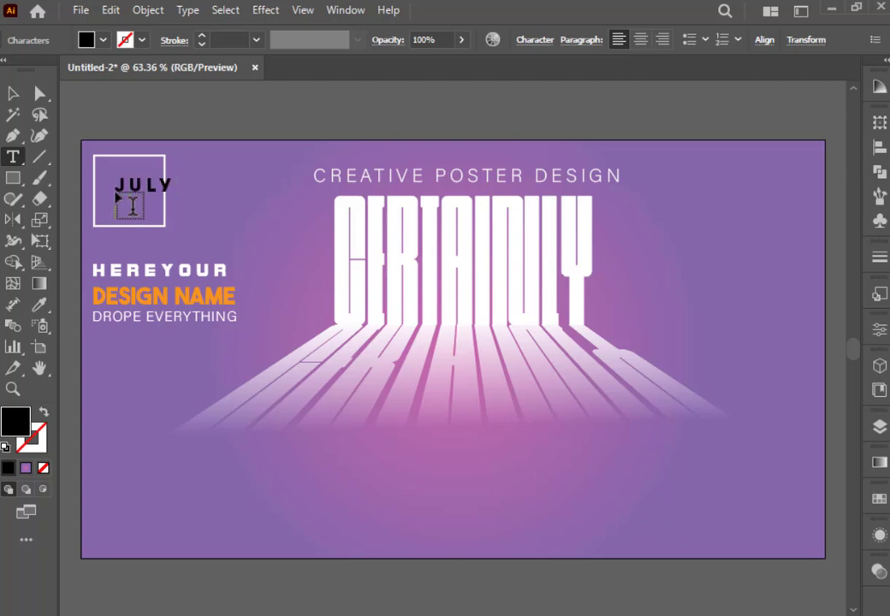
text( 2025)
click(13, 93)
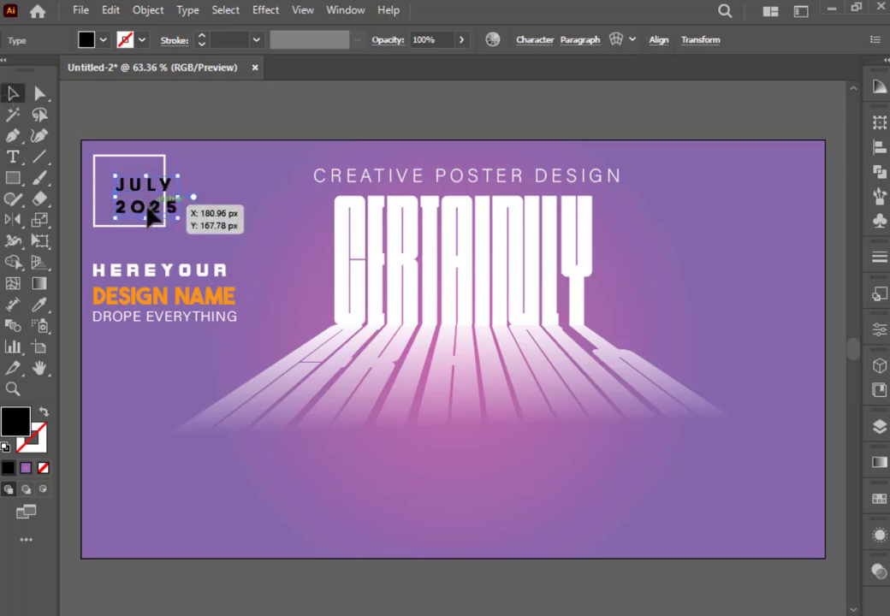
drag(151, 210, 131, 207)
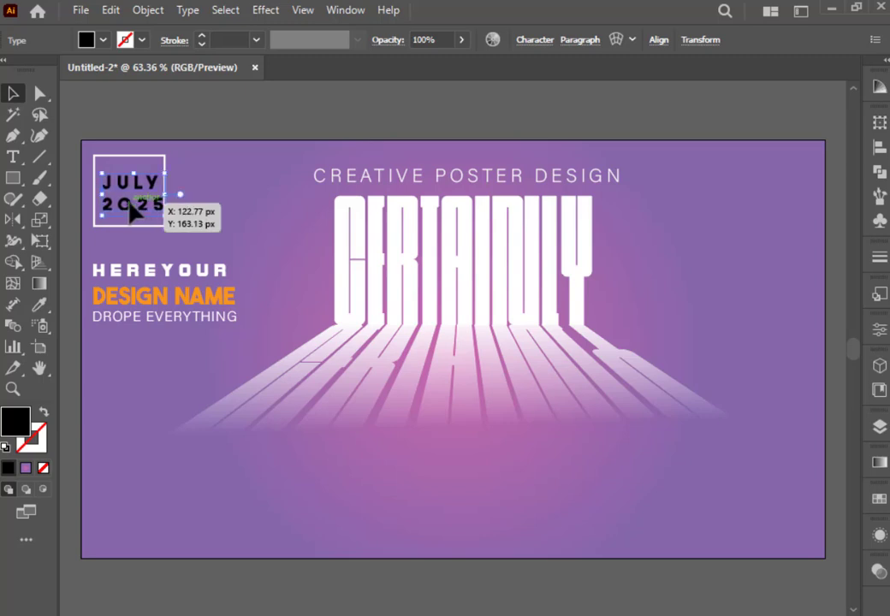
- Align the JULY 2025 text and the outlined square on their horizontal and vertical centers
shift+click(146, 156)
click(879, 147)
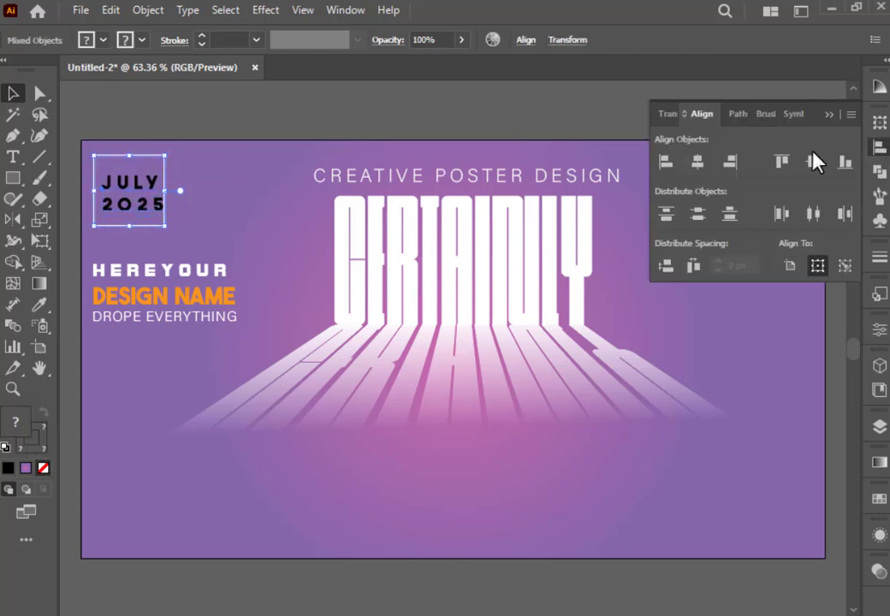
click(697, 161)
click(813, 161)
click(403, 135)
- Try a purple and an orange fill on the JULY 2025 text
click(149, 183)
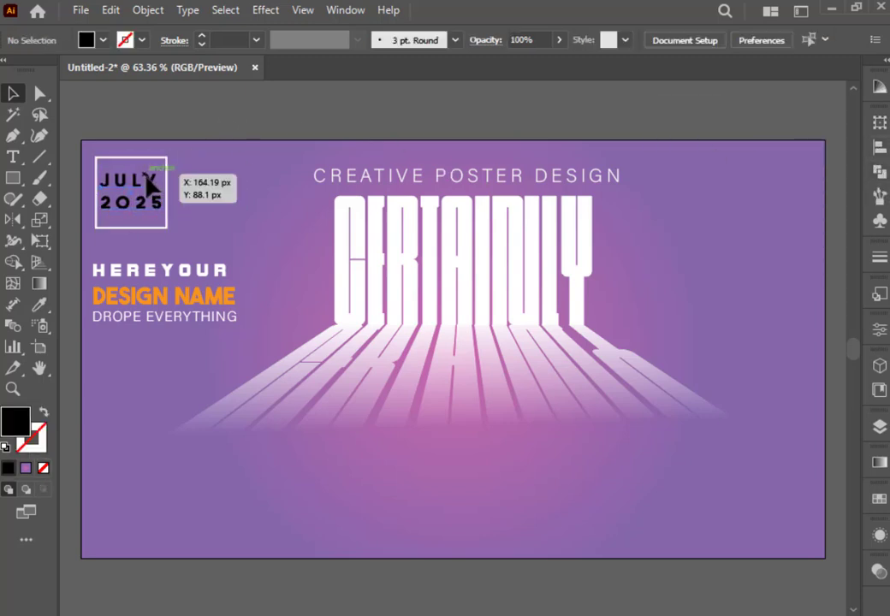
click(103, 39)
click(166, 94)
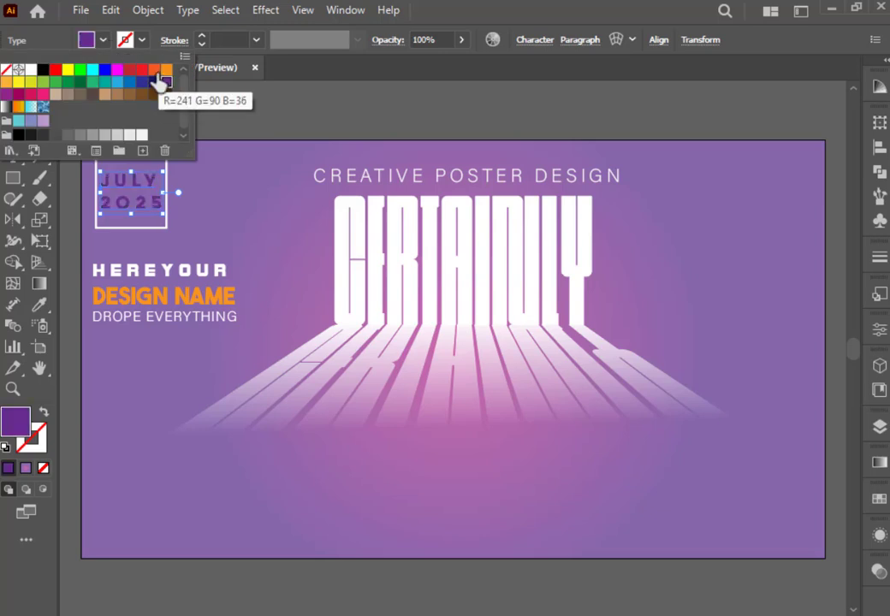
click(154, 69)
click(250, 103)
- Fill the JULY 2025 text with white and deselect it
click(131, 181)
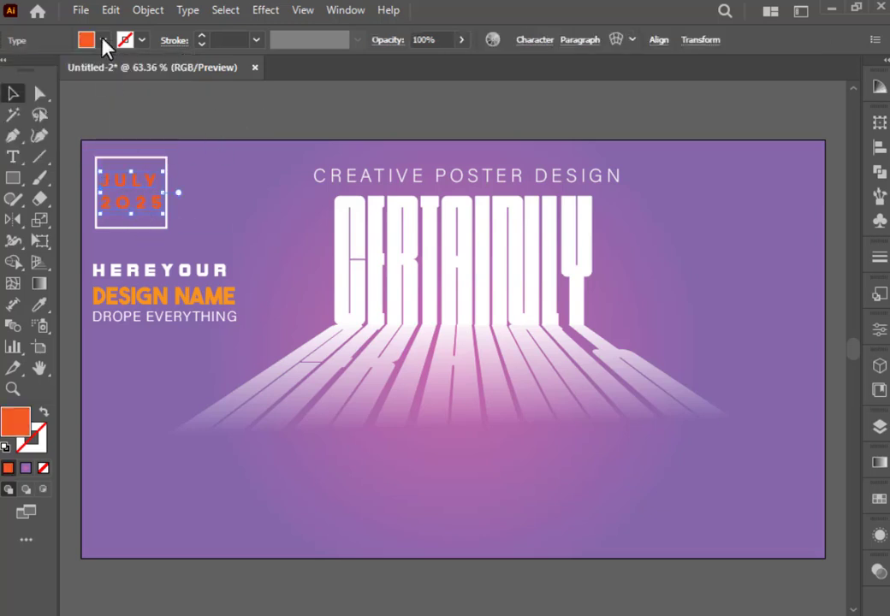
click(103, 40)
click(31, 68)
click(259, 124)
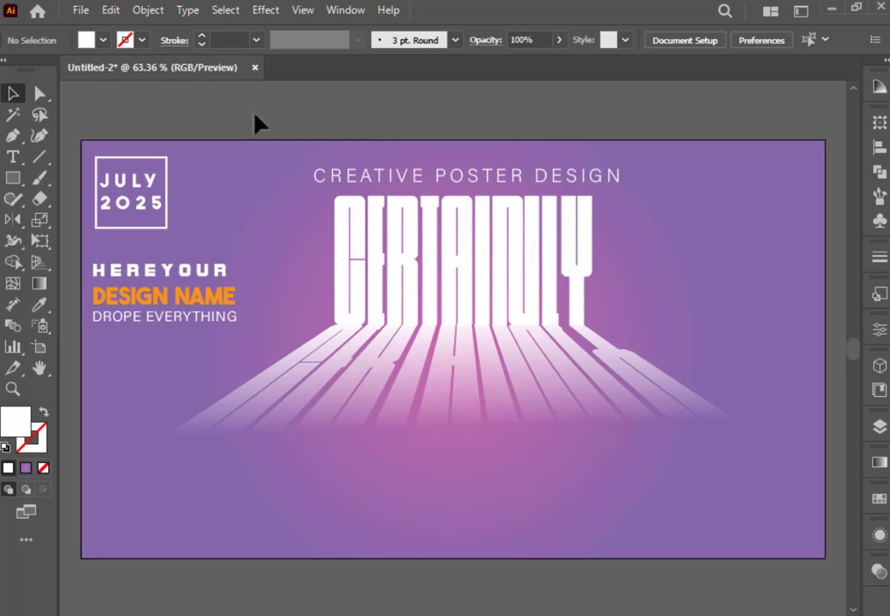
- Duplicate the headline below the perspective shadow, change the copy's text to ADOBE ILLUSTRATOR and shift it toward the center
drag(439, 183, 440, 435)
click(13, 156)
click(408, 437)
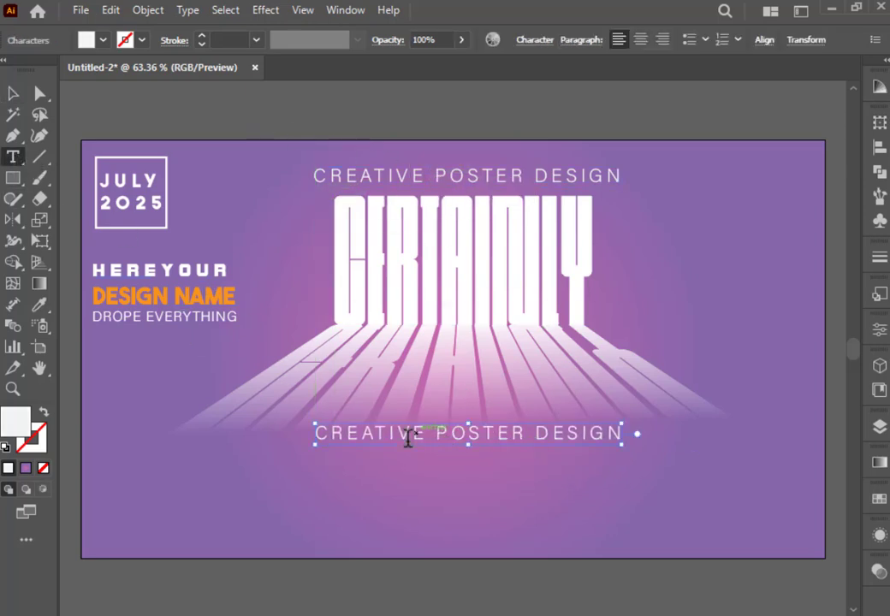
key(ctrl+a)
text(A)
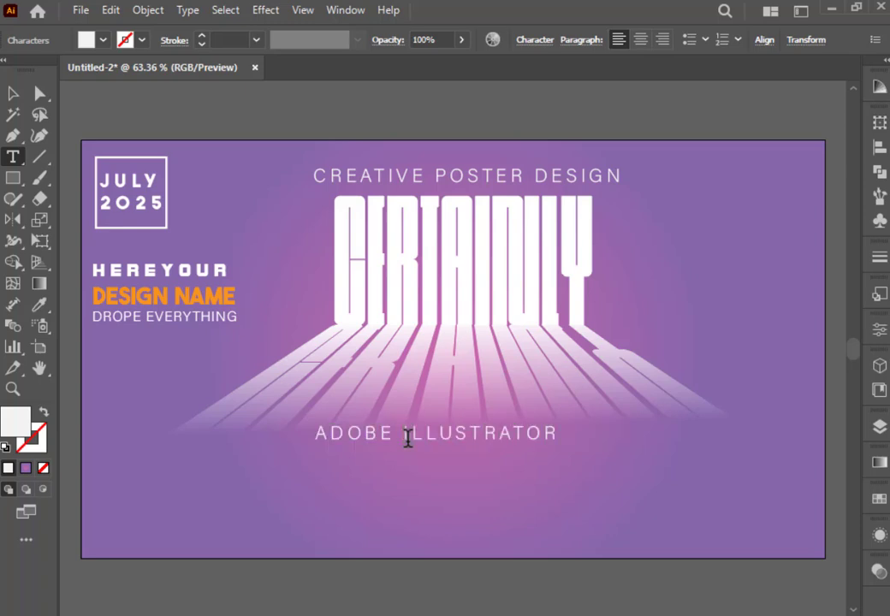
click(13, 92)
drag(471, 433, 480, 442)
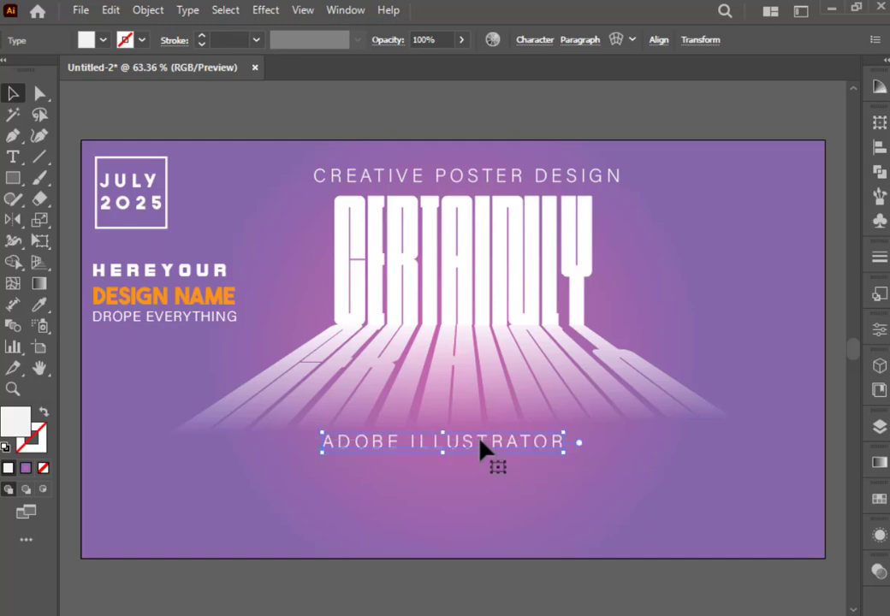
- Draw a wide area text box of placeholder Lorem ipsum text below the ADOBE ILLUSTRATOR line
click(13, 157)
click(882, 332)
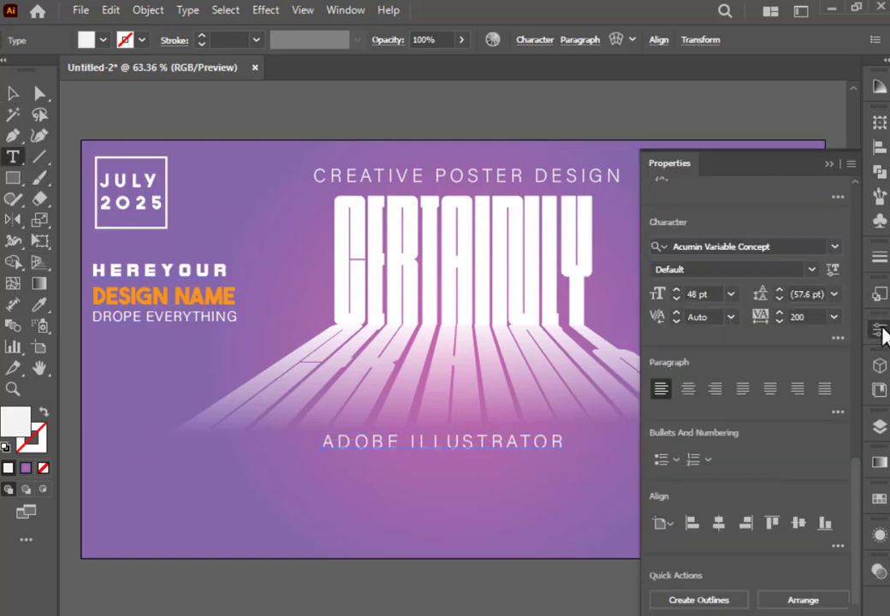
click(733, 296)
click(879, 333)
click(879, 332)
drag(190, 458, 734, 543)
click(14, 95)
click(274, 224)
click(528, 522)
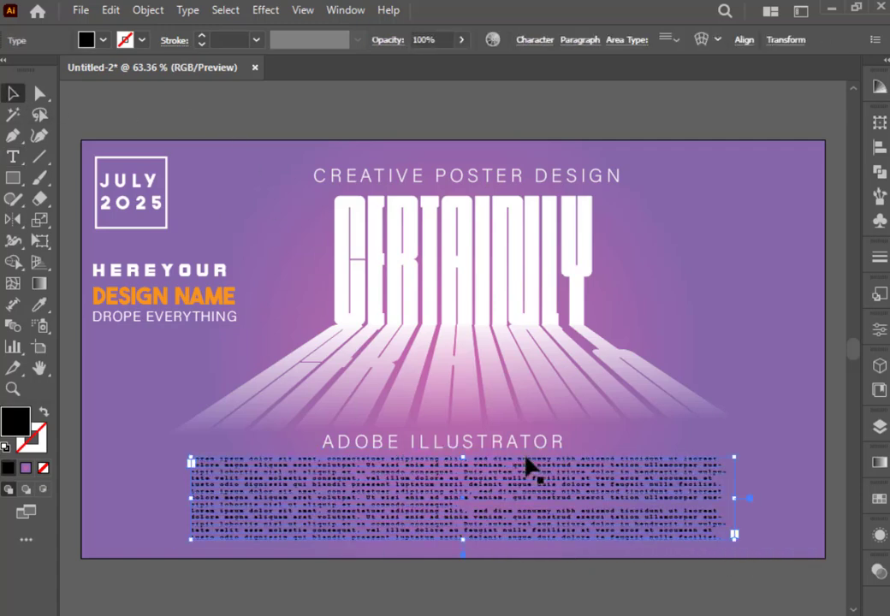
- Set the placeholder paragraph's tracking to 25 and fill it with white
click(880, 330)
click(835, 588)
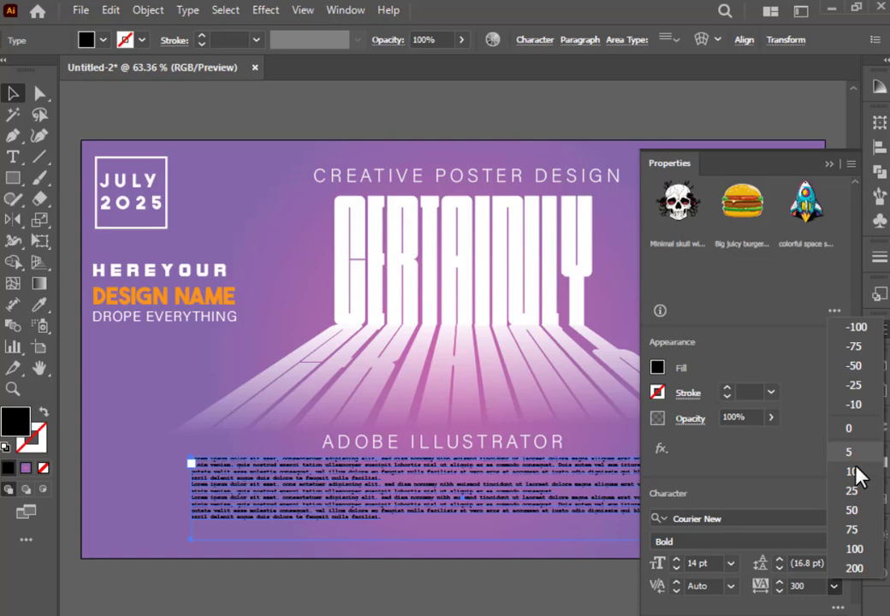
click(856, 490)
click(84, 39)
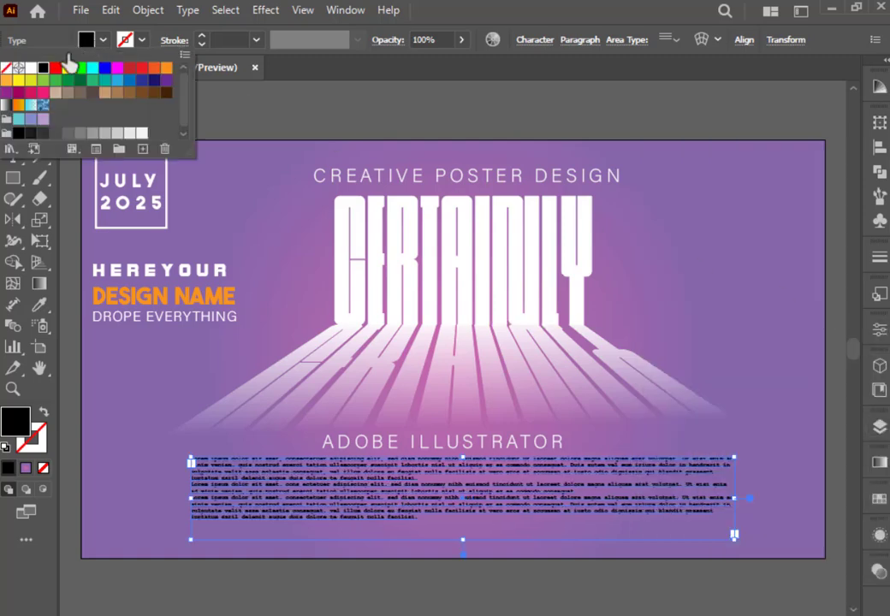
click(31, 68)
click(366, 169)
click(754, 594)
drag(549, 493, 551, 512)
click(578, 573)
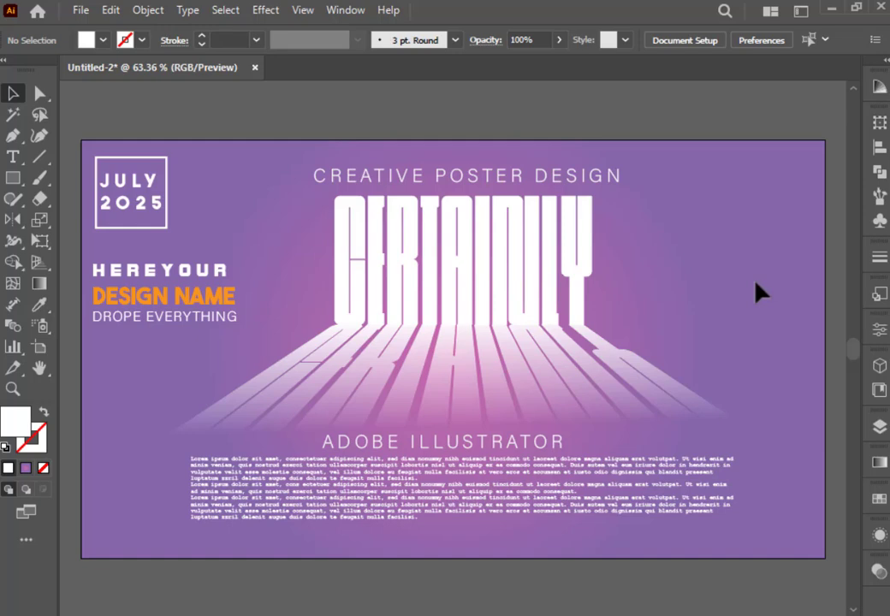
- Duplicate the CREATIVE POSTER DESIGN headline, rotate and shrink the copy, and place it vertically along the poster's right edge
click(487, 185)
drag(496, 189, 548, 457)
drag(531, 342, 811, 415)
mouse_move(801, 339)
mouse_down()
mouse_move(813, 347)
mouse_move(803, 345)
mouse_up()
click(744, 346)
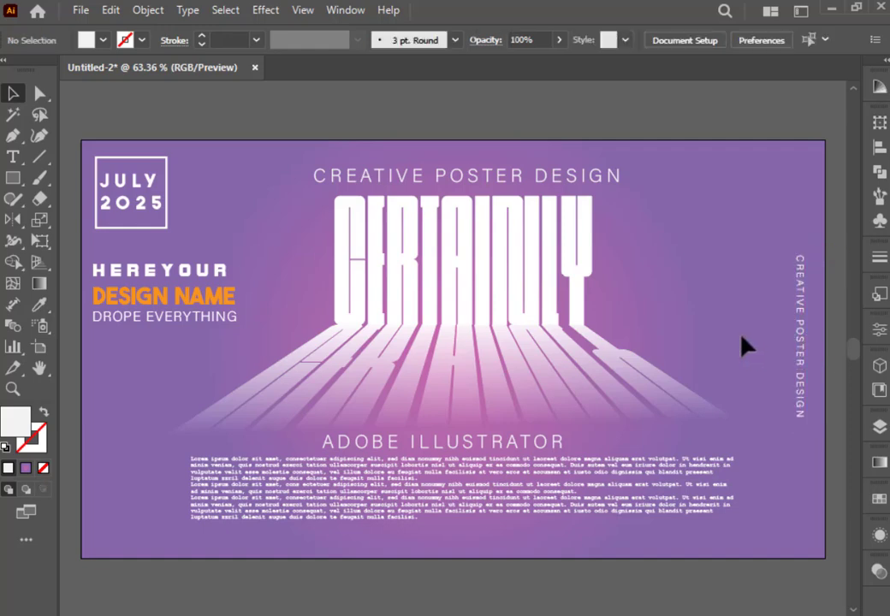
- Draw a vertical straight line above the vertical CREATIVE POSTER DESIGN text
click(39, 158)
drag(798, 241, 798, 157)
click(17, 91)
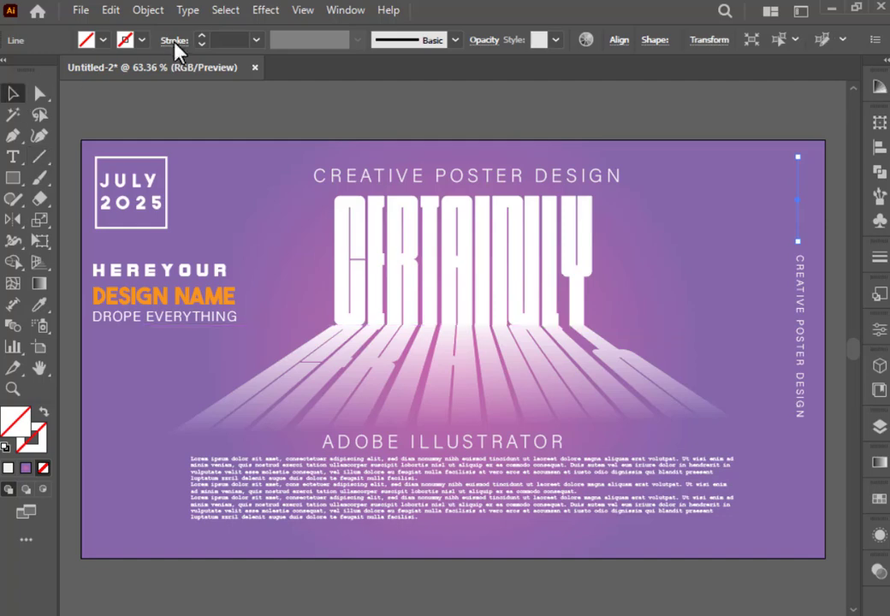
- Give the vertical line a white stroke with a weight of 2 pt
click(175, 41)
click(174, 41)
click(142, 40)
click(30, 70)
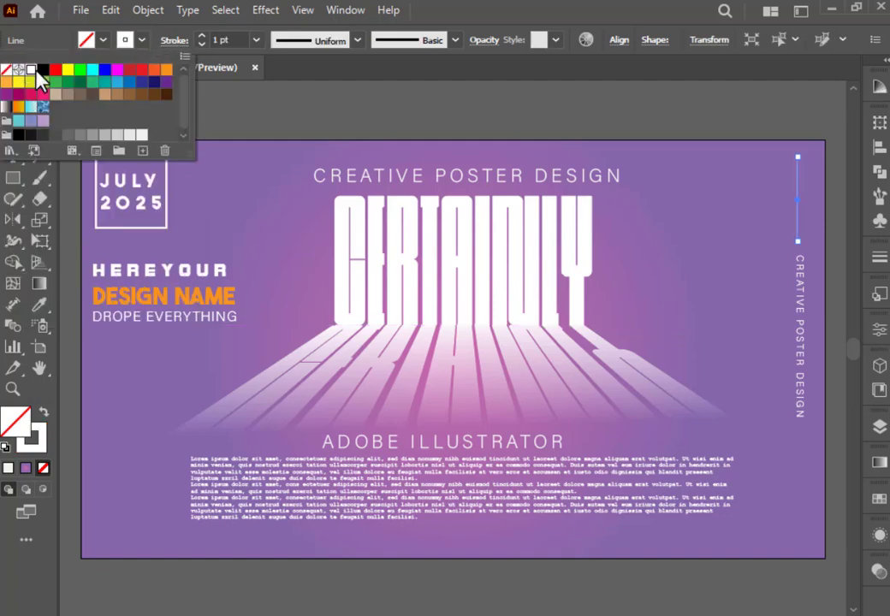
click(201, 36)
- Add round dot arrowheads to both ends of the vertical line
click(175, 40)
click(93, 229)
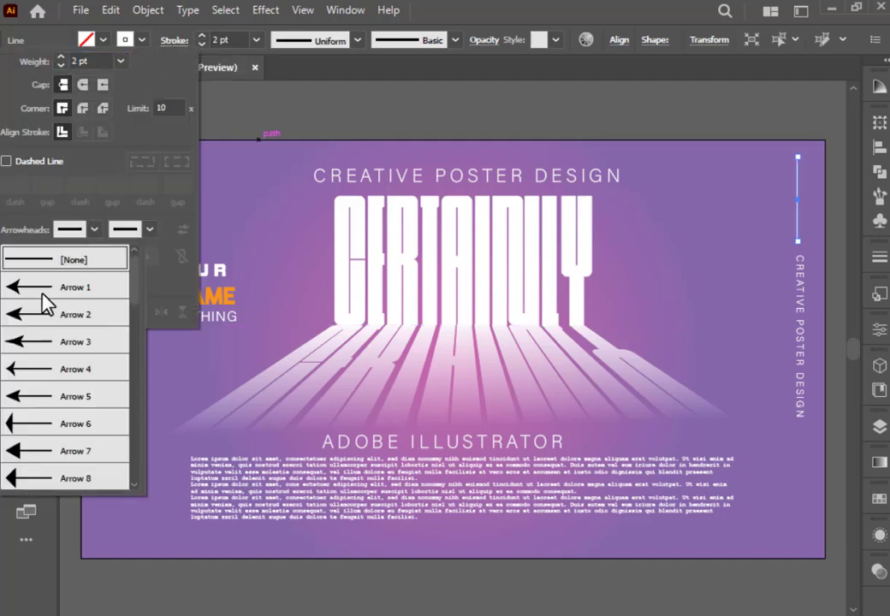
scroll(43, 314, down, 5)
click(49, 346)
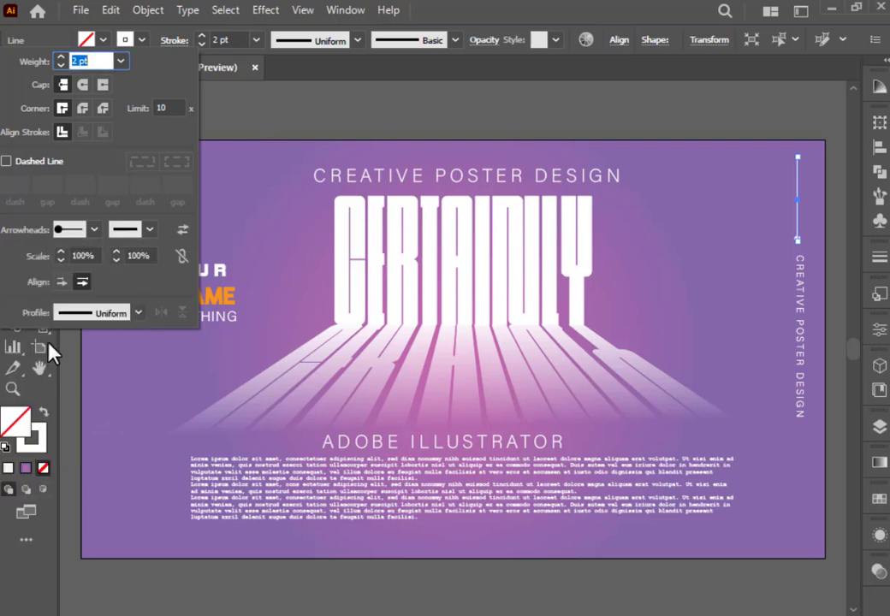
click(149, 229)
scroll(50, 368, down, 5)
click(70, 263)
click(171, 40)
click(232, 96)
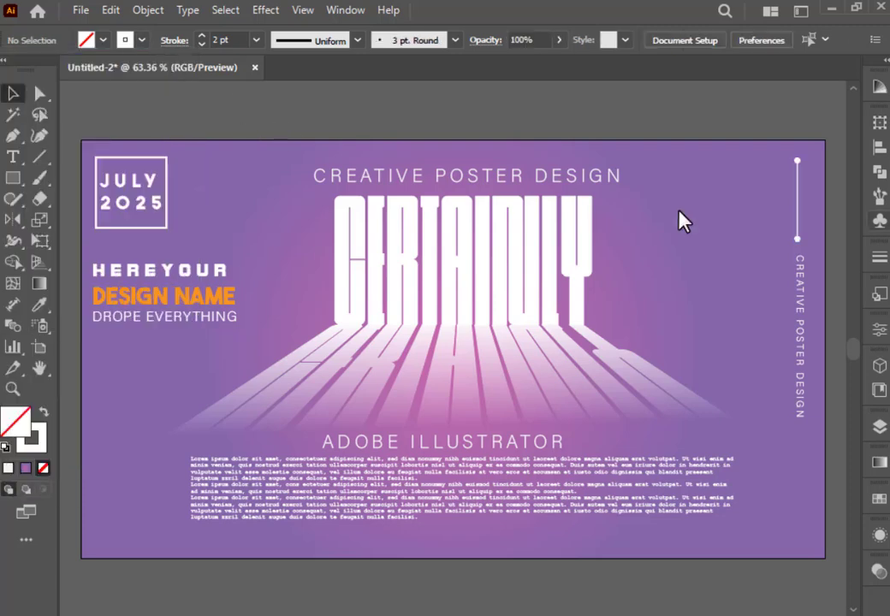
- Nudge the dotted-end line sideways so it is centered over the vertical text
click(799, 245)
key(ctrl+plus)
key(ctrl+plus)
key(ctrl+plus)
drag(456, 403, 461, 403)
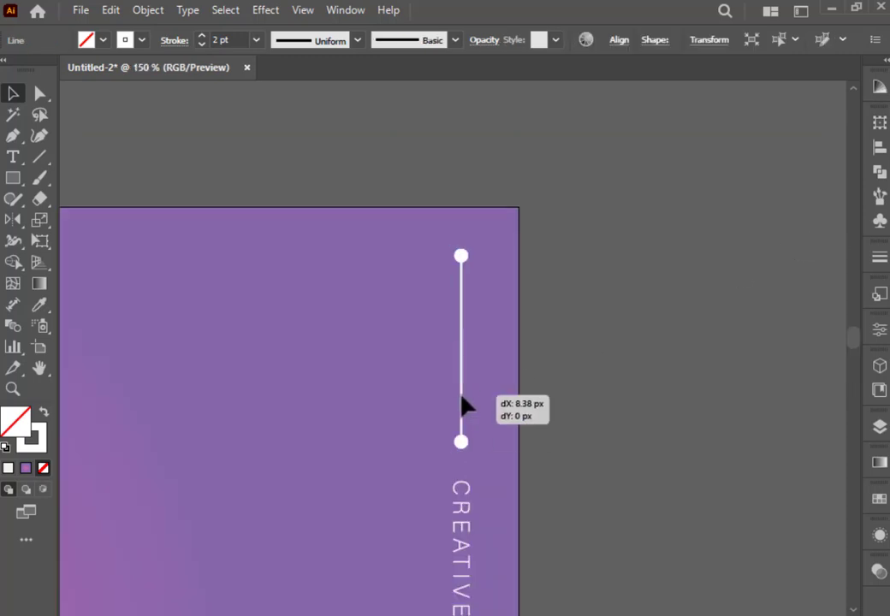
- Duplicate the dotted-end line straight down to just below the vertical text
key(ctrl+minus)
key(ctrl+minus)
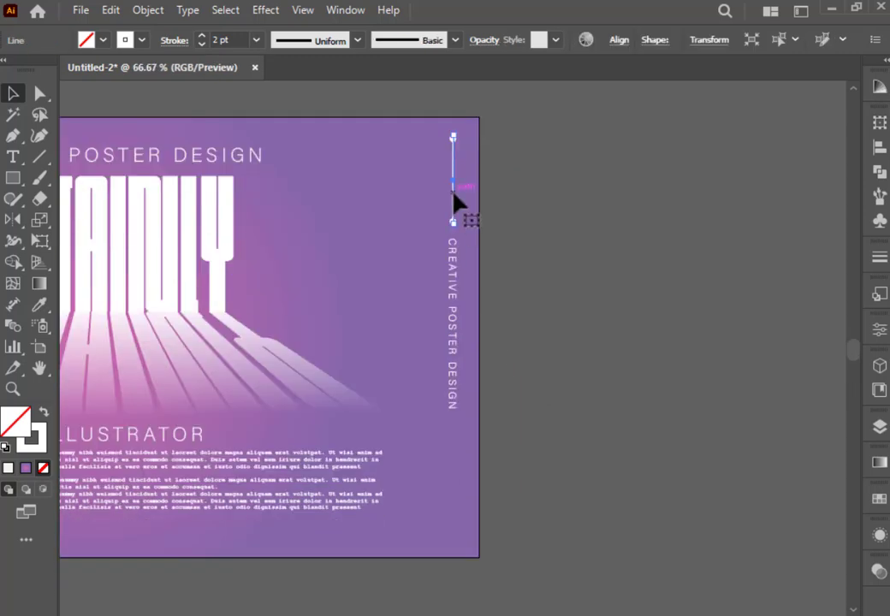
drag(456, 203, 463, 488)
click(554, 418)
key(ctrl+0)
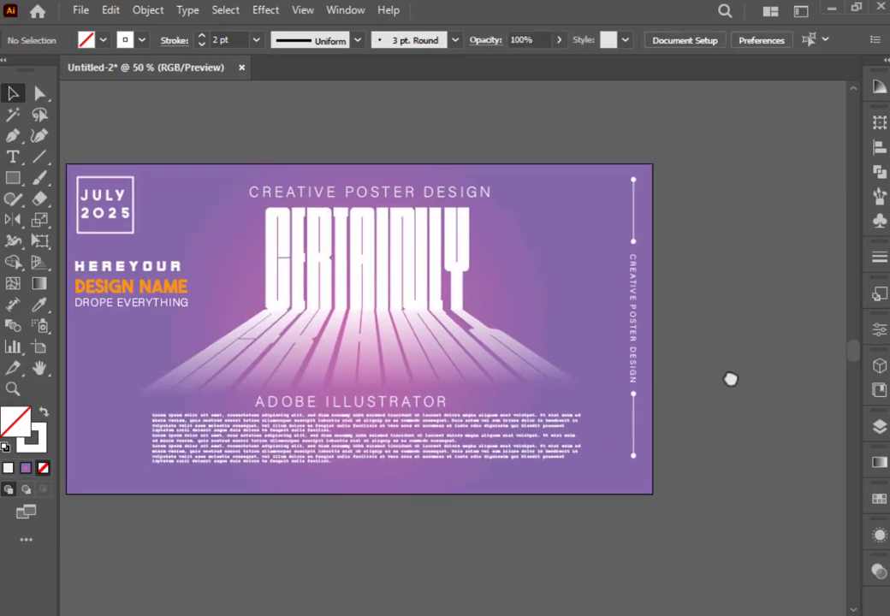
- Duplicate the lower dotted-end line to the poster's lower-left area beside the body text
click(664, 411)
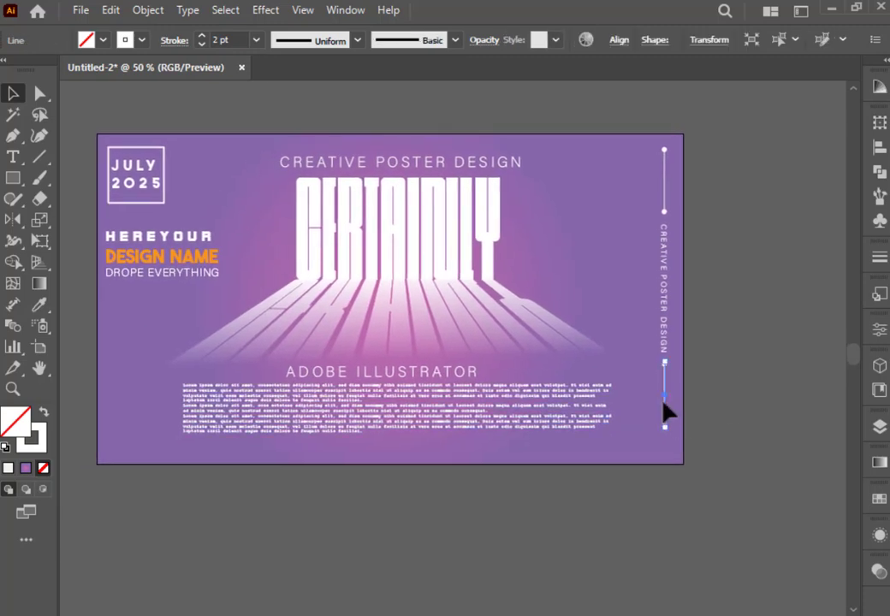
drag(664, 420, 109, 435)
key(t)
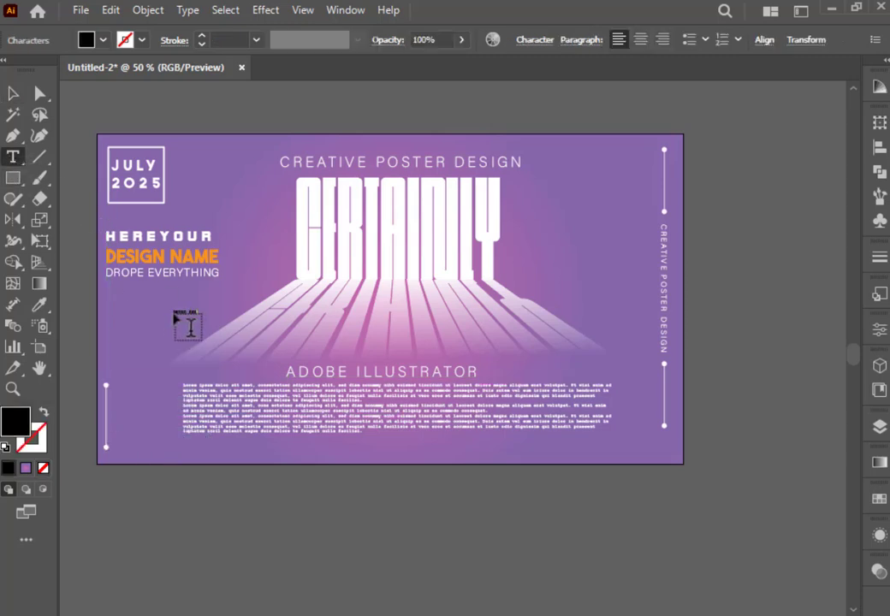
click(103, 40)
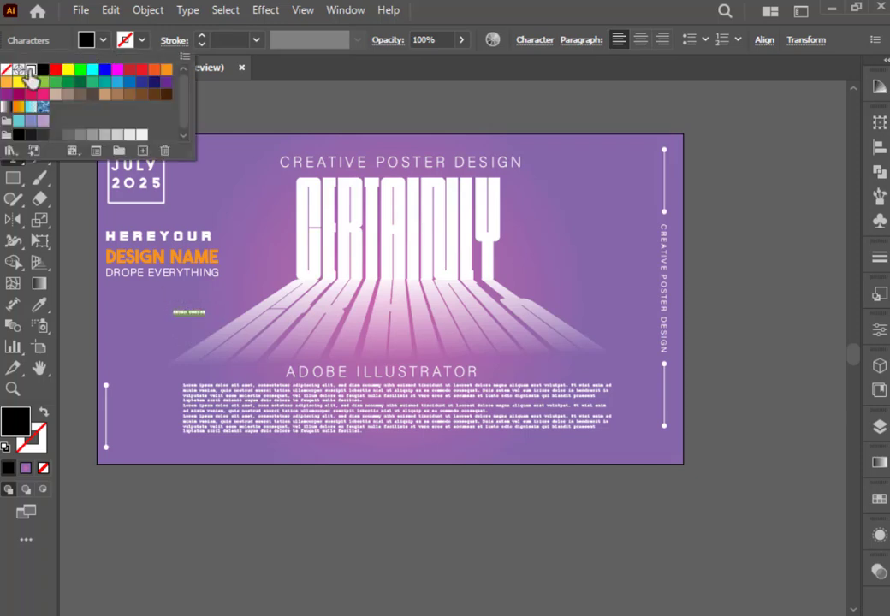
click(30, 70)
click(105, 41)
click(15, 92)
drag(206, 321, 245, 321)
key(Delete)
- Duplicate the CREATIVE POSTER DESIGN headline below DROPE EVERYTHING and change the copy's text to REYAD DESIGN
drag(332, 152, 189, 315)
click(15, 157)
triple_click(194, 328)
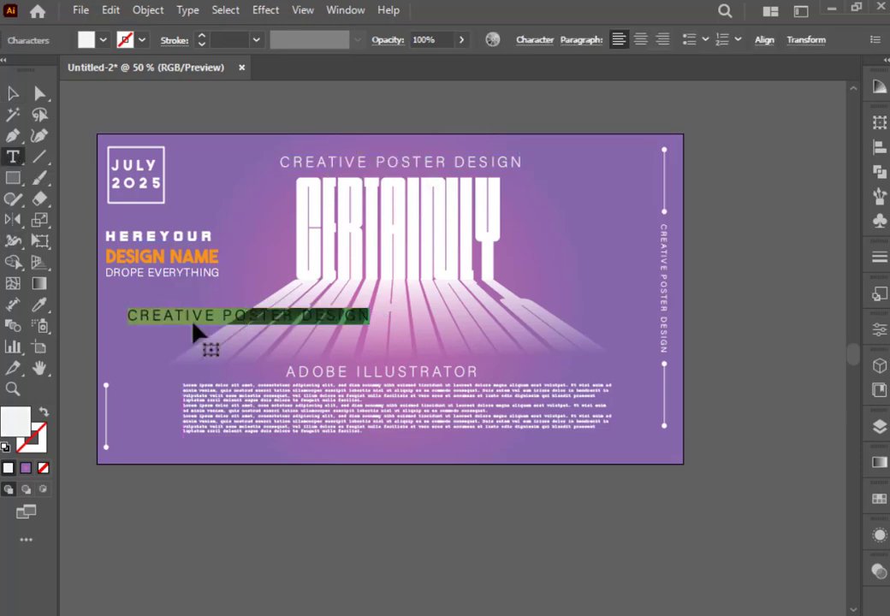
text(REYAD DESIGN)
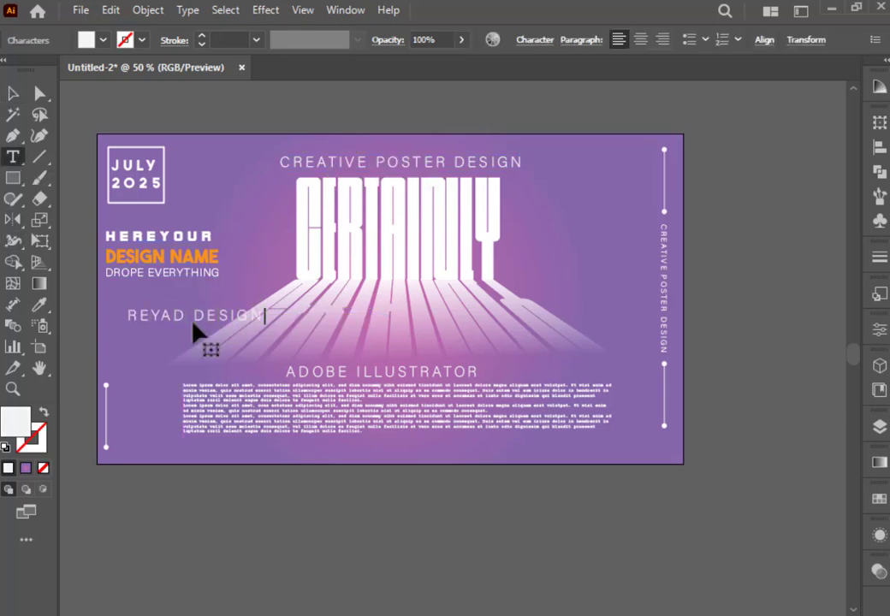
click(15, 96)
- Set the tracking of the REYAD DESIGN text to 100
click(879, 329)
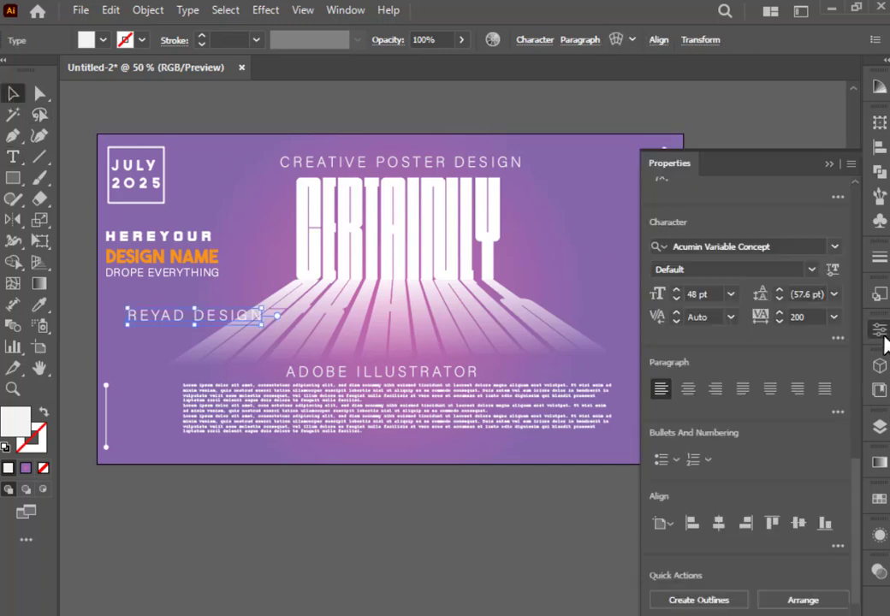
double_click(819, 316)
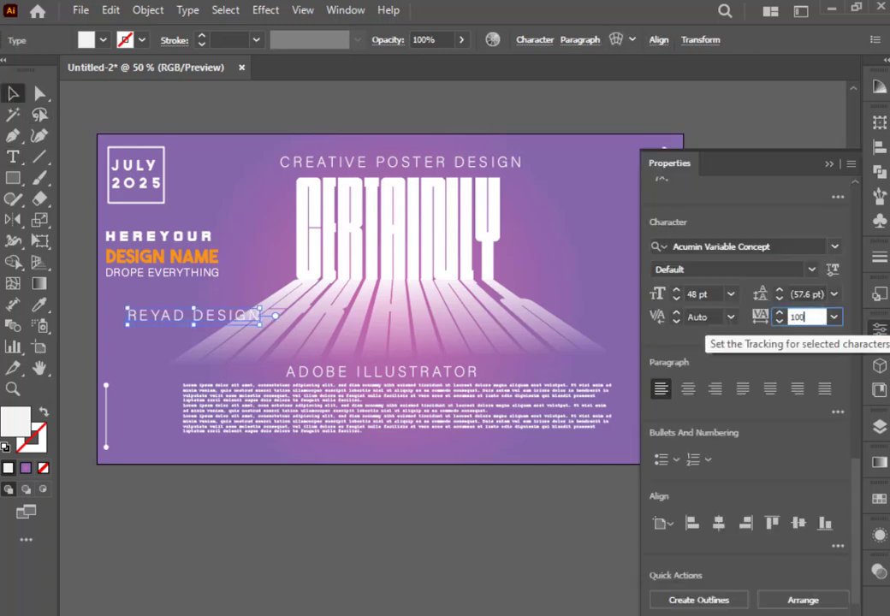
text(100)
key(Return)
- Rotate REYAD DESIGN to read vertically upward beneath DROPE EVERYTHING and center the left dotted-end line directly below it
drag(254, 309, 198, 248)
drag(194, 375, 126, 367)
click(118, 437)
drag(109, 448, 124, 438)
click(289, 549)
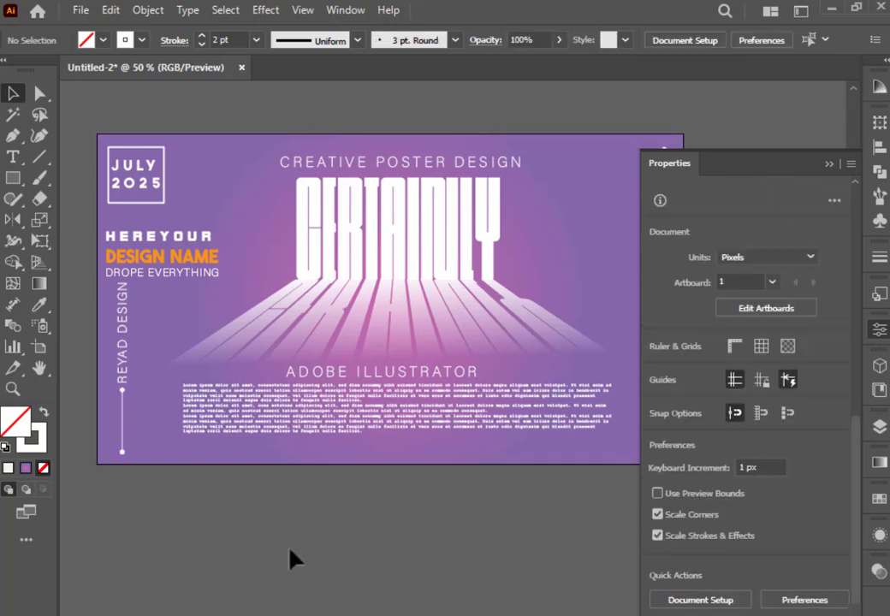
scroll(419, 500, down, 1)
click(881, 334)
scroll(590, 565, up, 1)
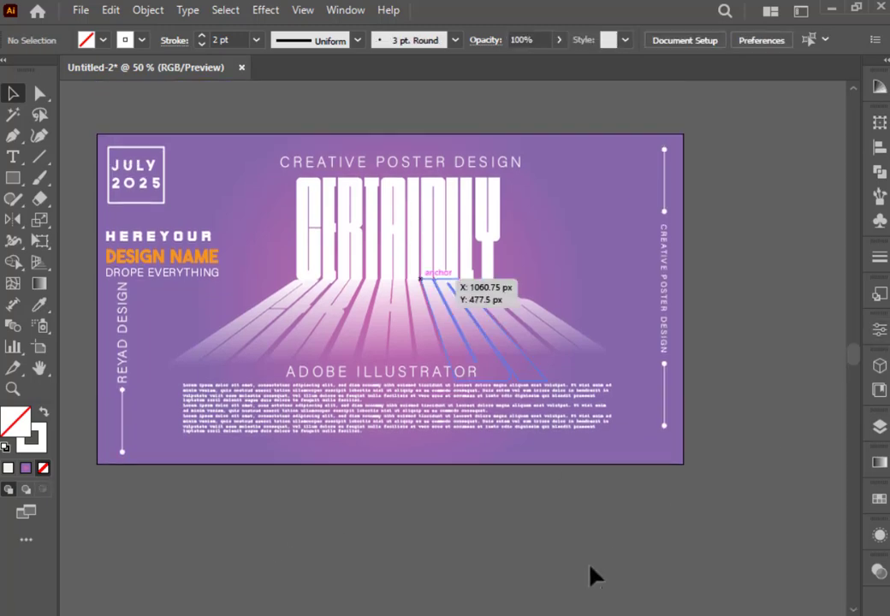
- Show the hidden photo of the woman and bring it in front of all the artwork
key(ctrl+alt+3)
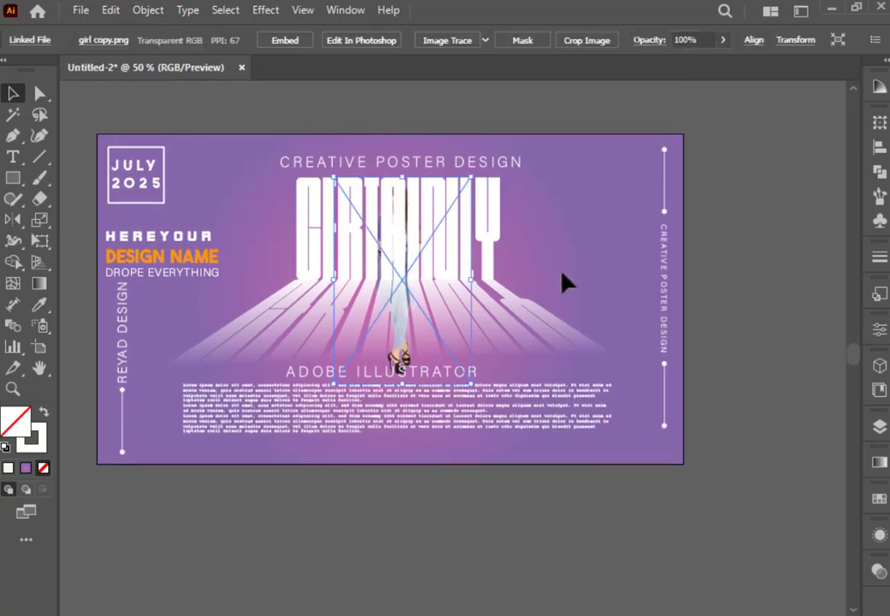
right_click(400, 326)
click(620, 260)
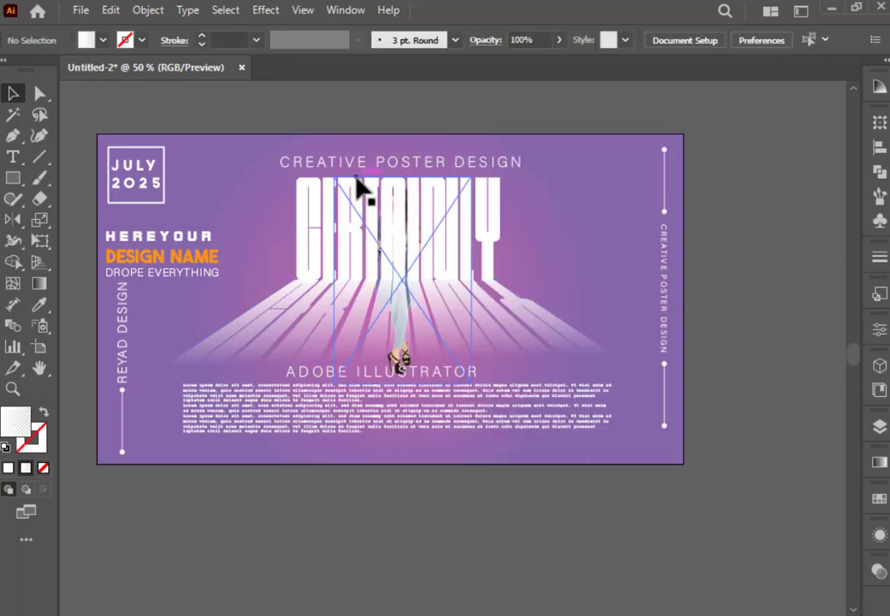
right_click(391, 284)
mouse_move(548, 523)
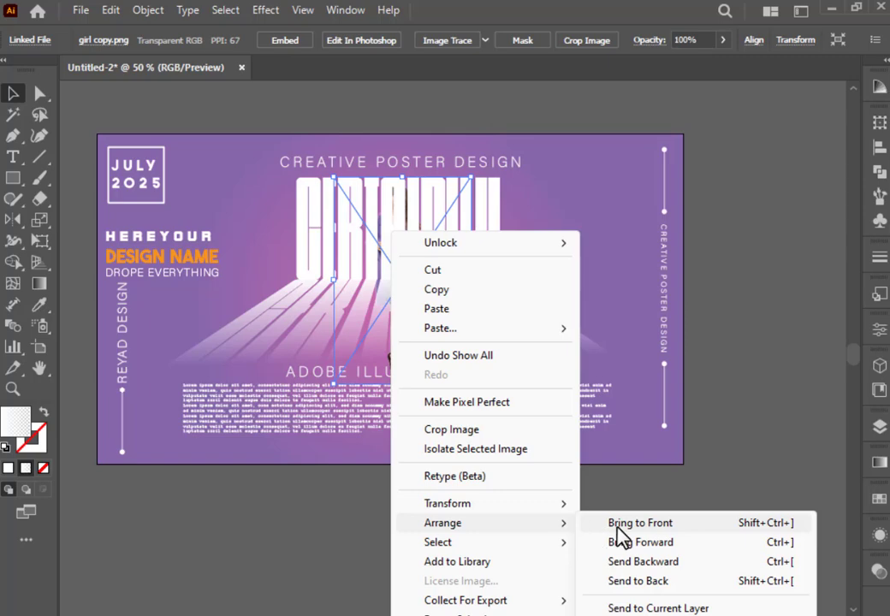
click(618, 527)
click(508, 536)
- Scale the woman's photo down slightly and position her centrally over the CERTAINDLY lettering, with her feet on its shadow
click(408, 315)
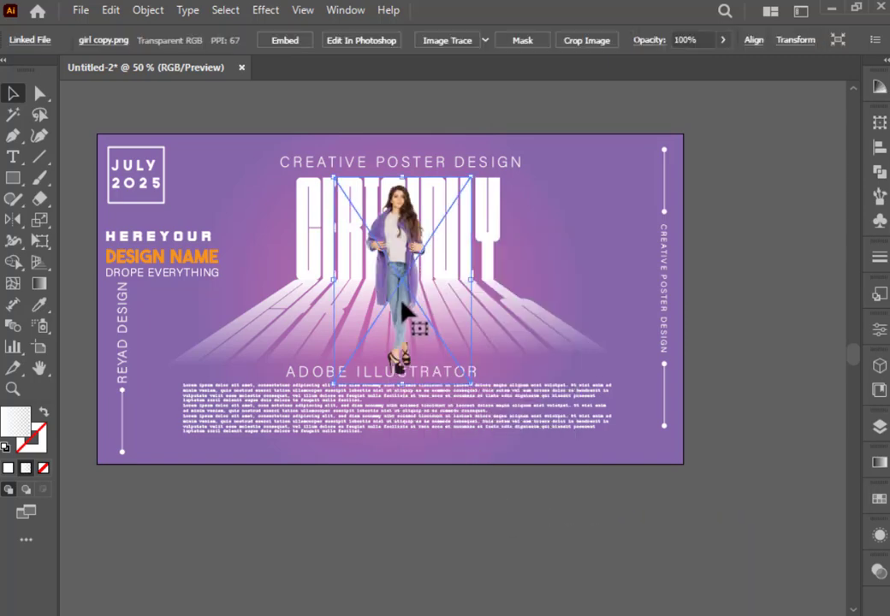
drag(407, 312, 407, 268)
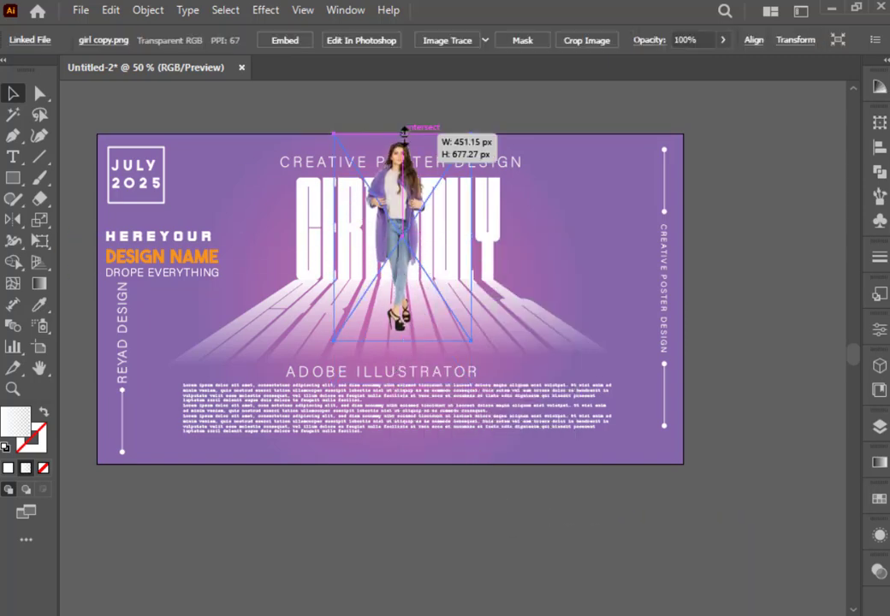
drag(404, 130, 404, 159)
drag(409, 234, 409, 272)
drag(408, 177, 408, 168)
mouse_move(409, 313)
mouse_down()
mouse_move(417, 297)
mouse_move(409, 297)
mouse_up()
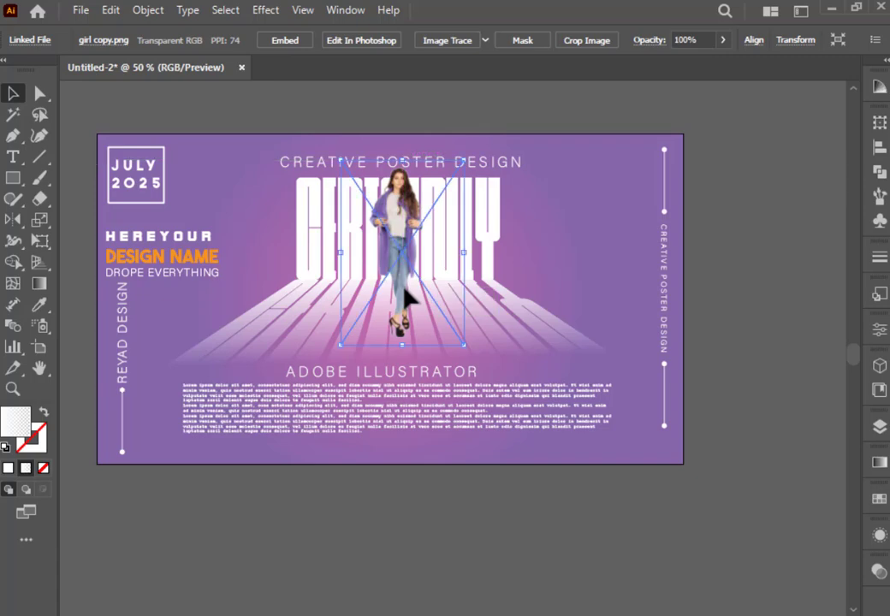
- Paste a copy of the woman's photo in front, then trace and expand it into a black silhouette
click(112, 11)
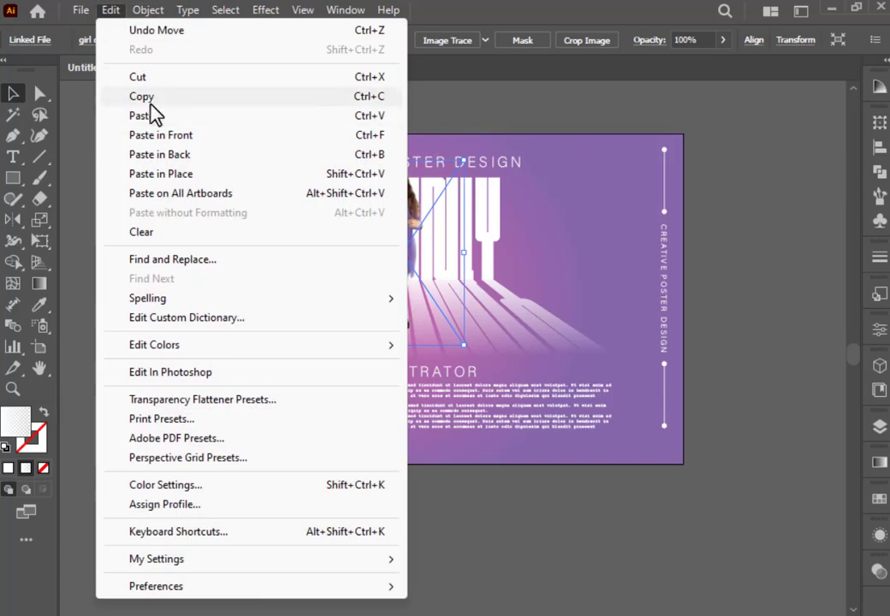
click(120, 32)
click(495, 537)
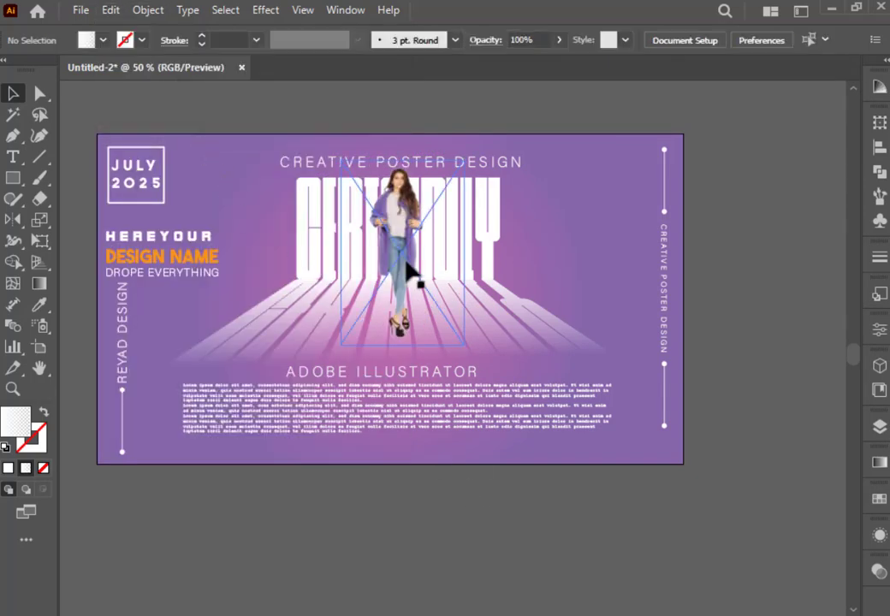
click(412, 214)
right_click(409, 273)
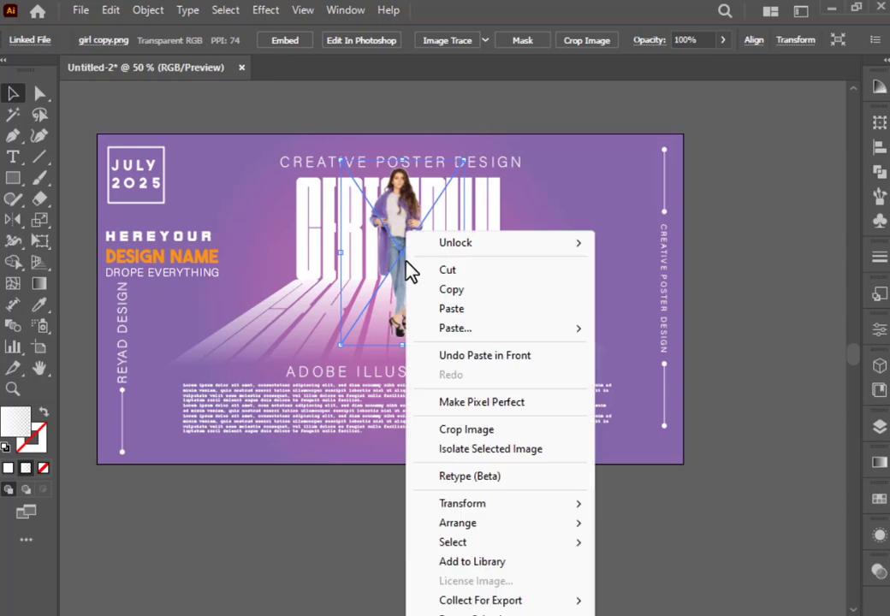
key(Escape)
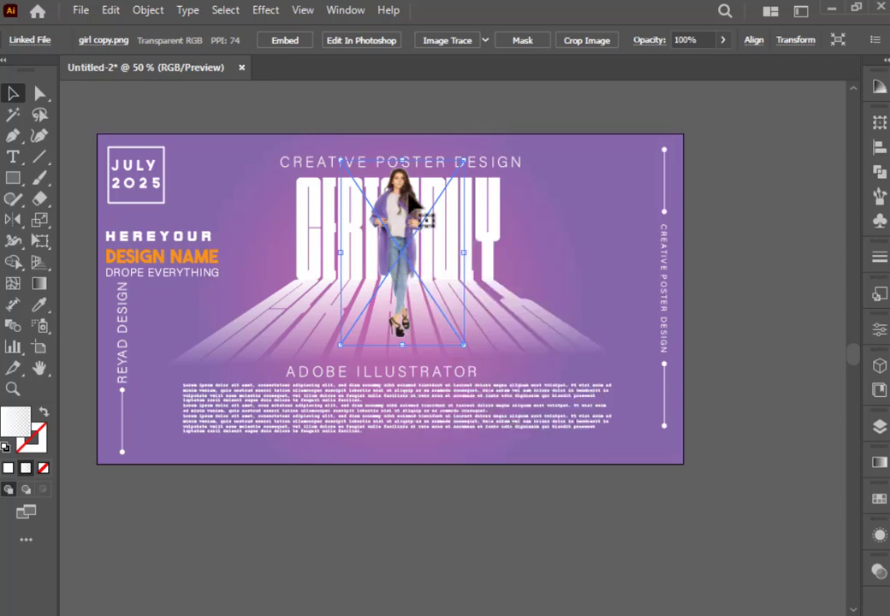
click(484, 40)
click(524, 256)
click(445, 38)
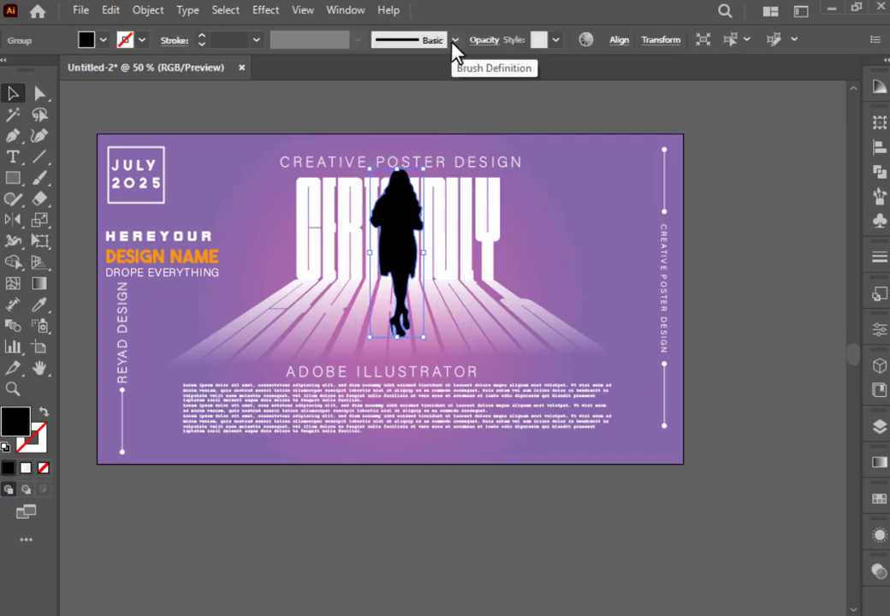
- Fill the silhouette with the white-to-black linear gradient preset
click(879, 463)
click(743, 437)
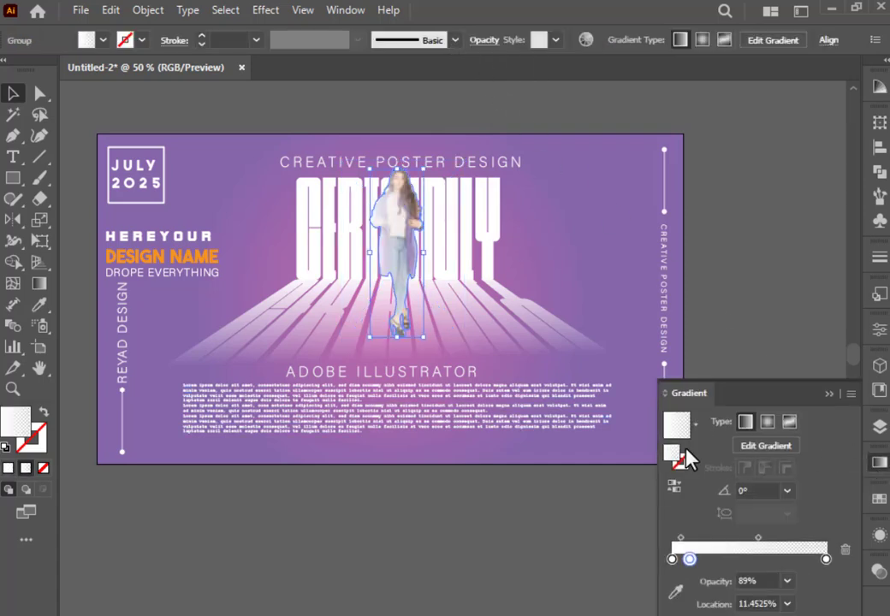
click(696, 426)
click(610, 467)
- Recolor the gradient's black stop with purple sampled from the poster background and set its opacity to 0%
click(826, 560)
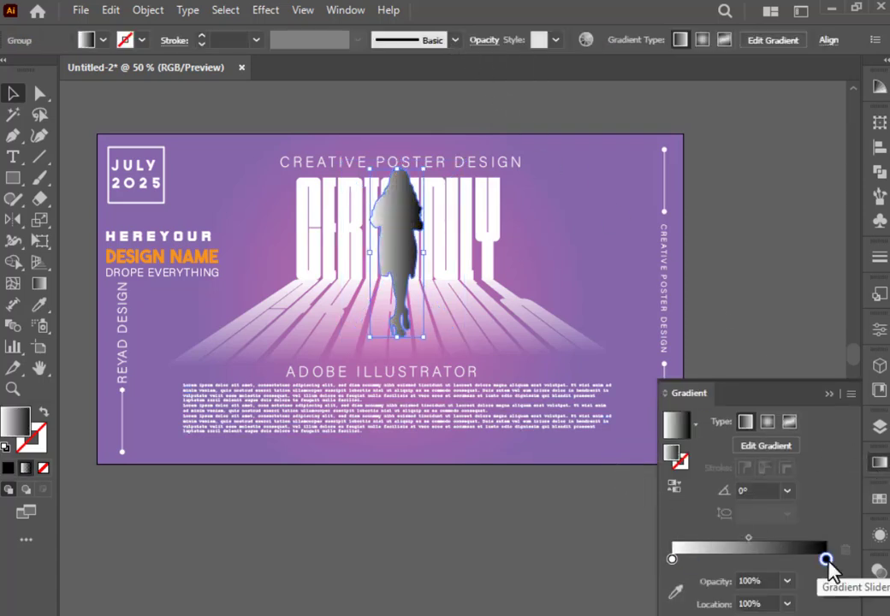
double_click(826, 561)
click(598, 428)
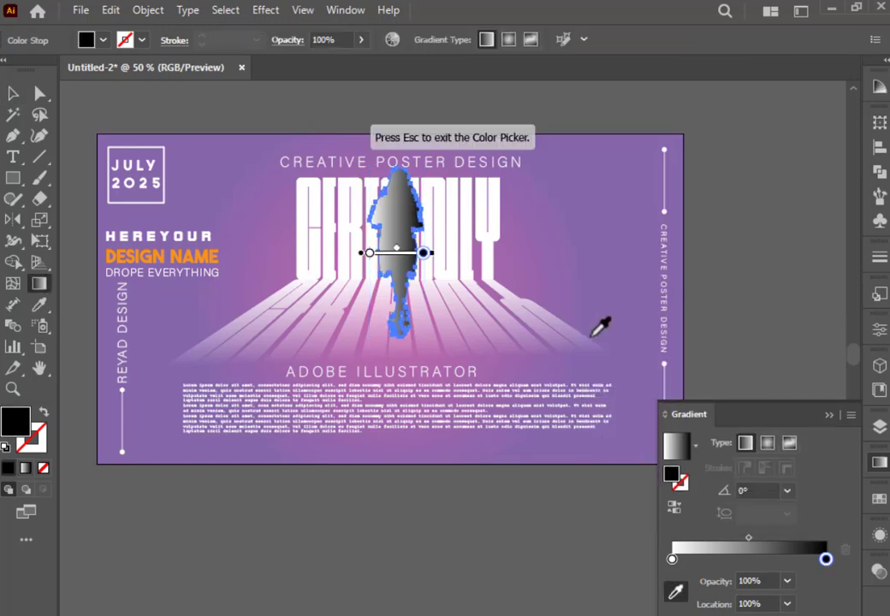
click(597, 324)
click(737, 581)
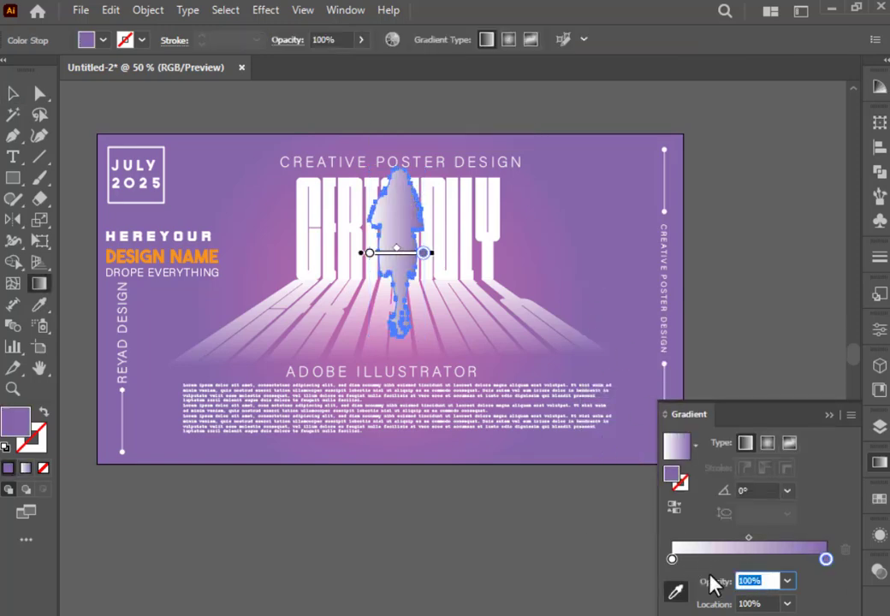
text(0)
key(Return)
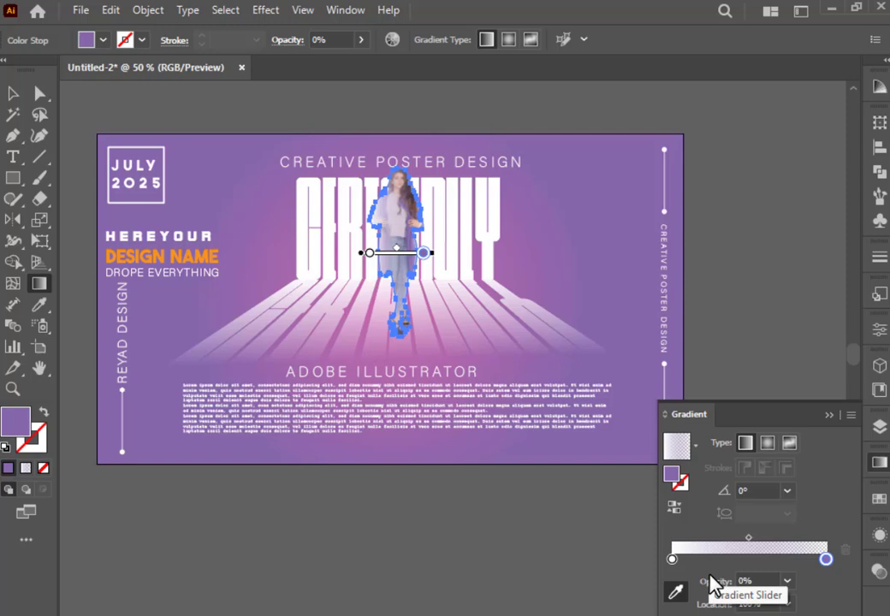
- Send the silhouette one level backward, behind the woman's photo
click(879, 462)
key(v)
right_click(396, 157)
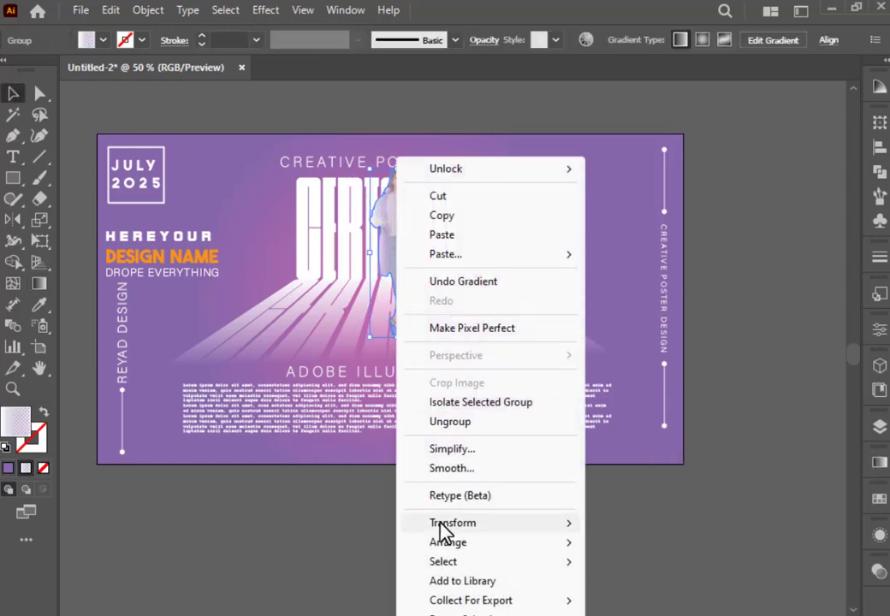
mouse_move(495, 544)
click(640, 581)
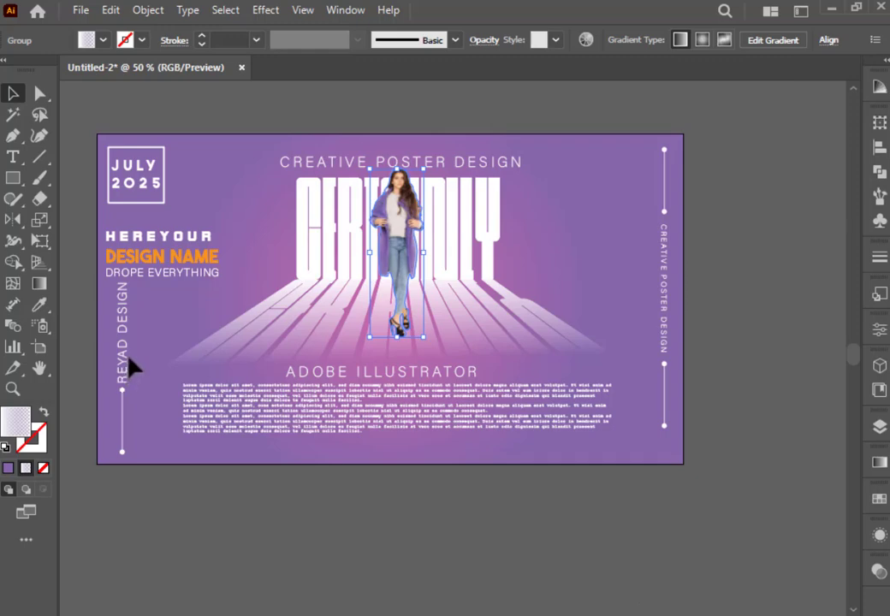
- Apply Free Distort to the silhouette, swinging its upper corners down to the left to form a slanted cast shadow
click(259, 12)
mouse_move(319, 152)
click(505, 155)
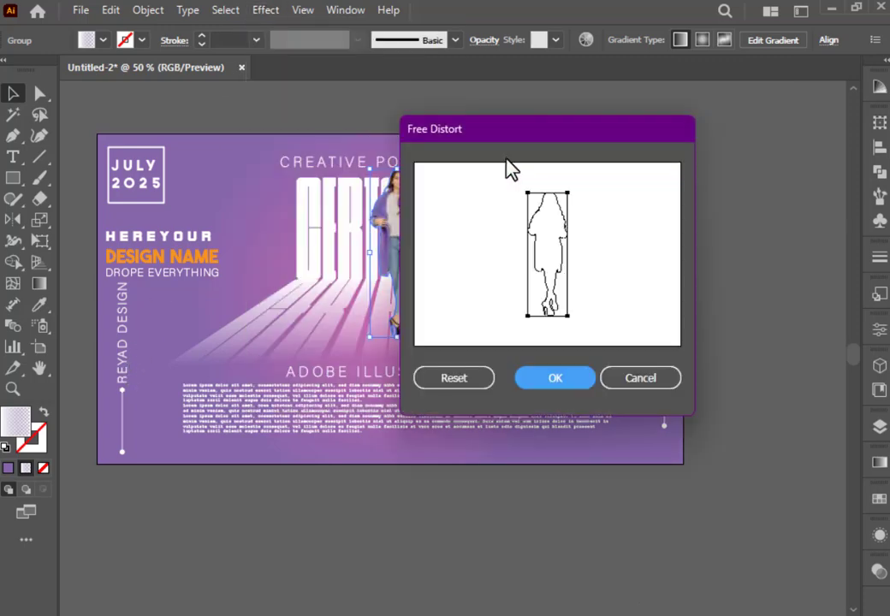
drag(526, 194, 479, 243)
drag(566, 193, 479, 257)
drag(507, 220, 503, 237)
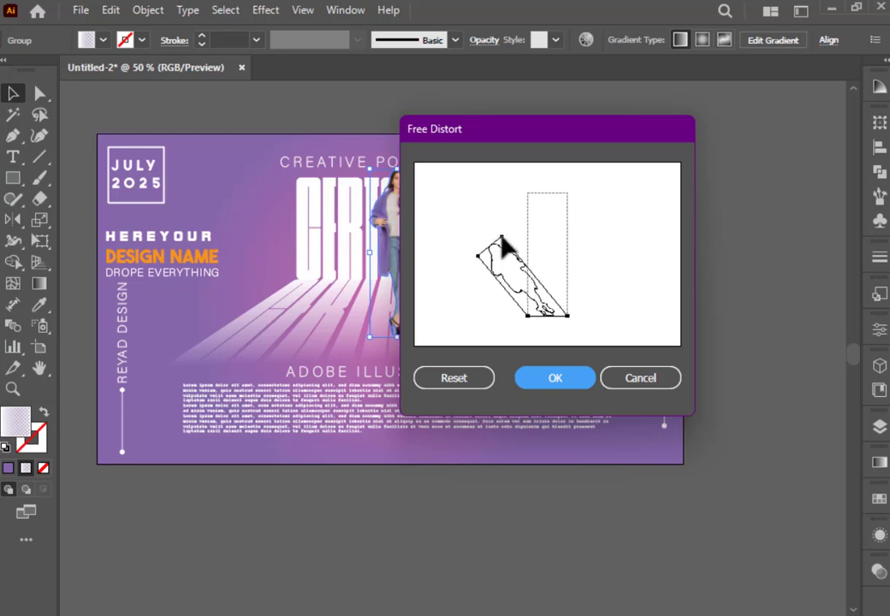
click(552, 366)
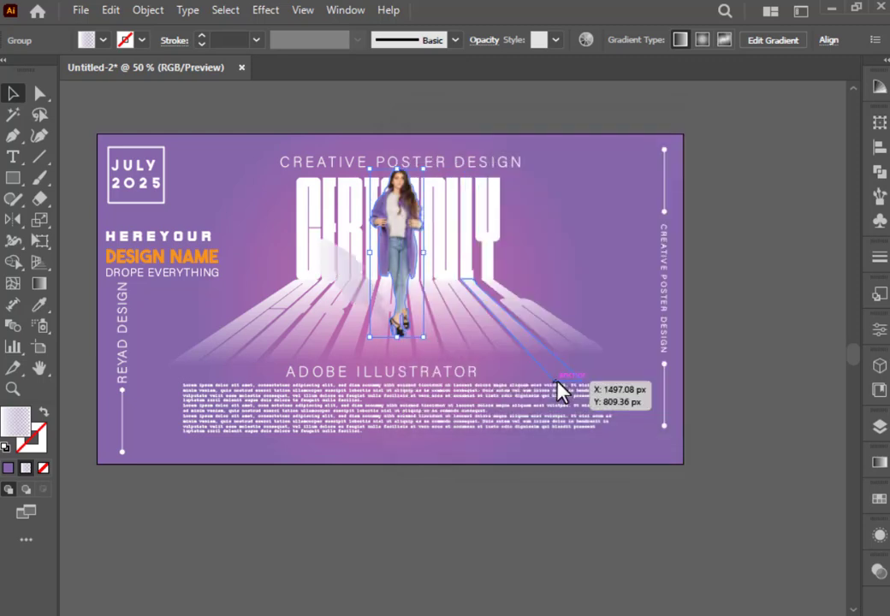
click(606, 541)
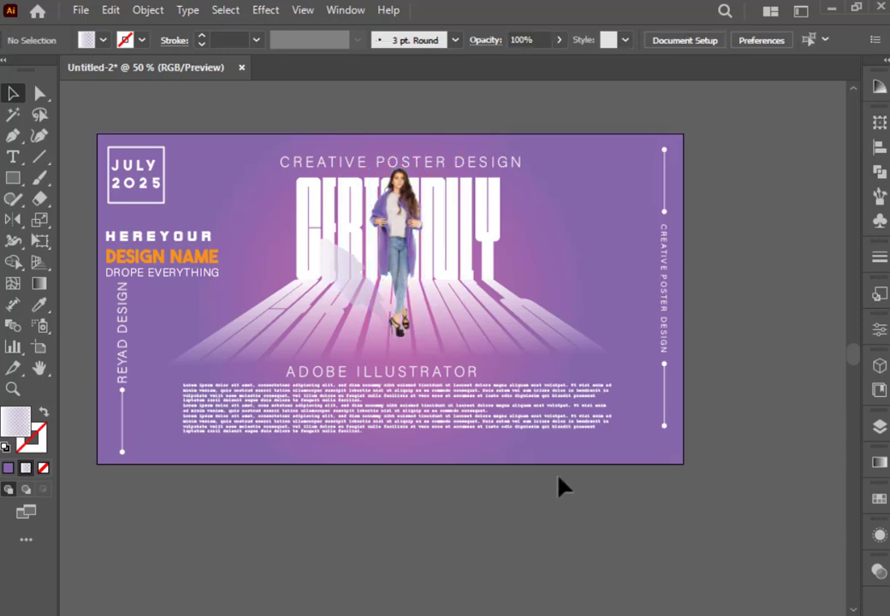
- Move the woman's photo horizontally to the right, clear of the distorted silhouette
click(399, 266)
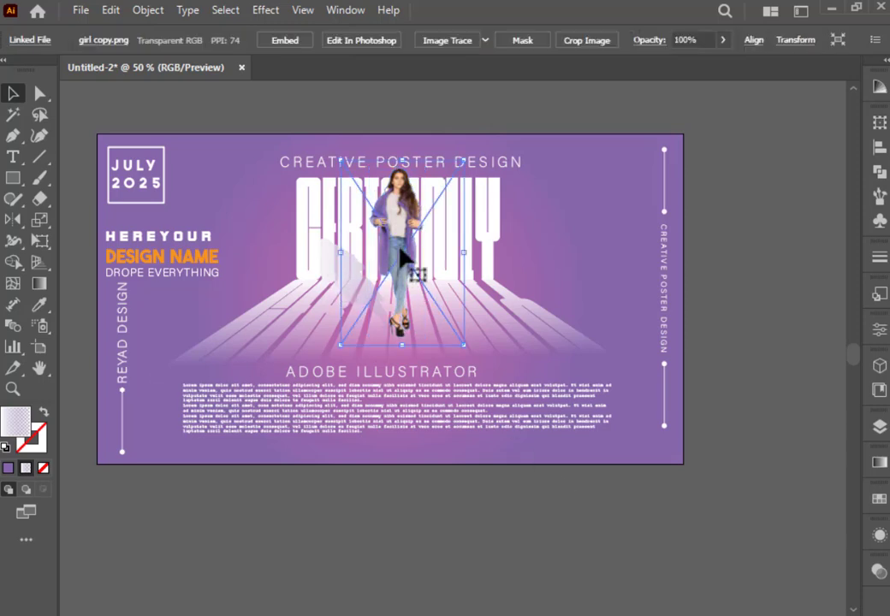
drag(400, 251, 462, 252)
- Reapply the white-to-black linear gradient to the distorted silhouette and change its black end stop to white
click(359, 272)
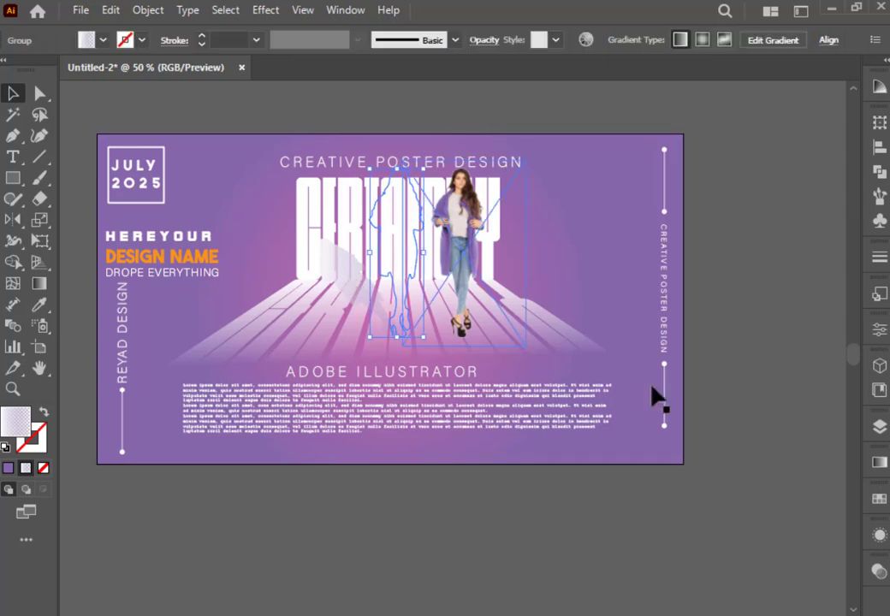
click(877, 467)
click(696, 426)
click(596, 462)
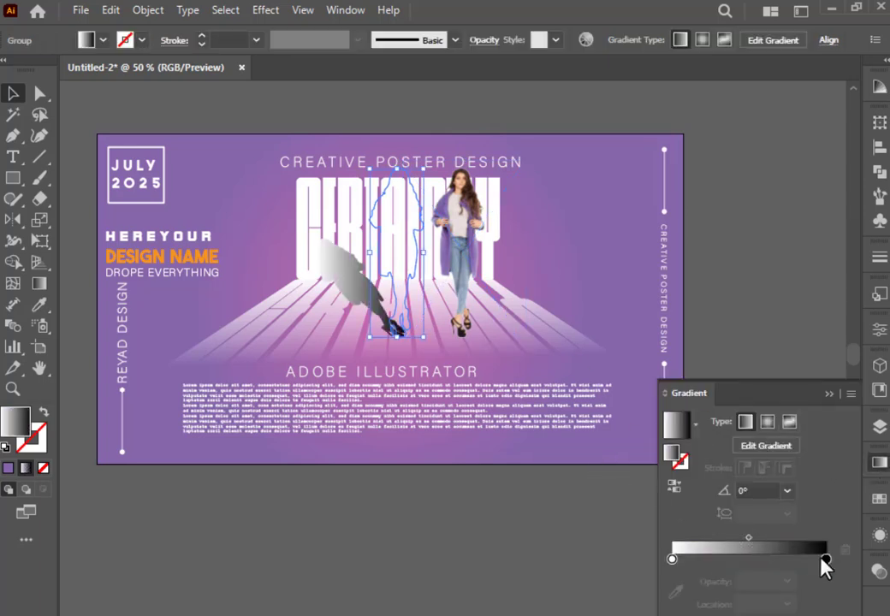
double_click(826, 559)
click(625, 363)
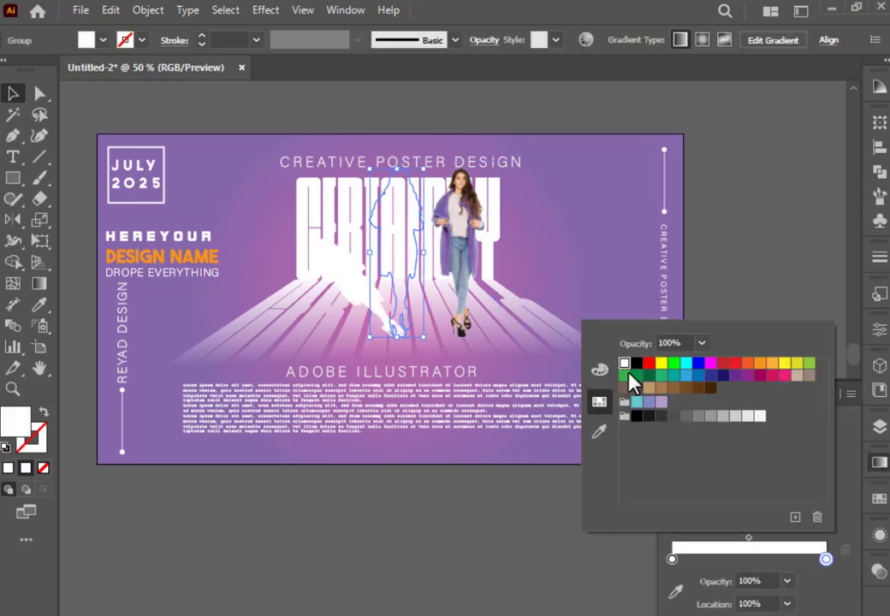
- Set the opacity of the white end stop in the slanted silhouette's gradient to 0%
click(771, 579)
drag(771, 580, 729, 584)
text(0)
key(Return)
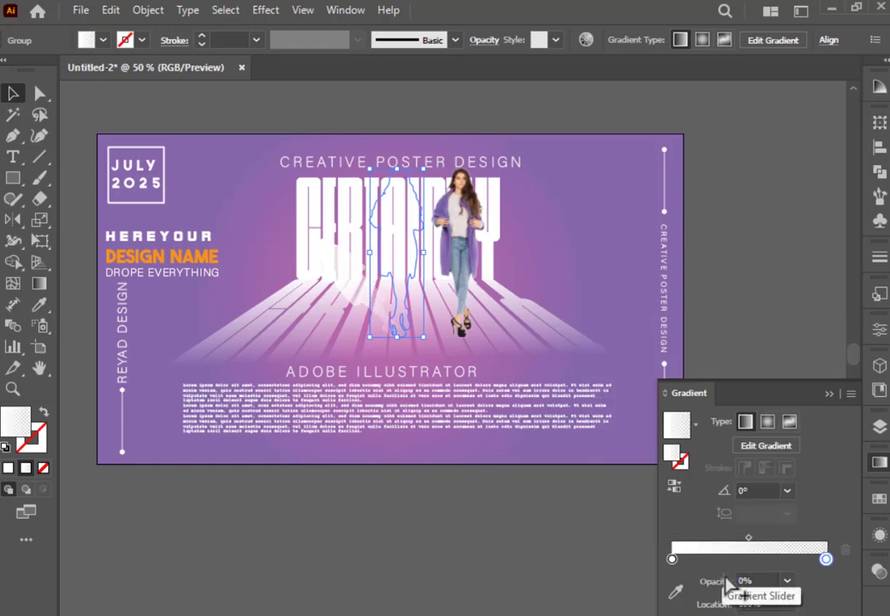
- Recolor the silhouette gradient's start stop with purple sampled from the woman's coat
click(672, 559)
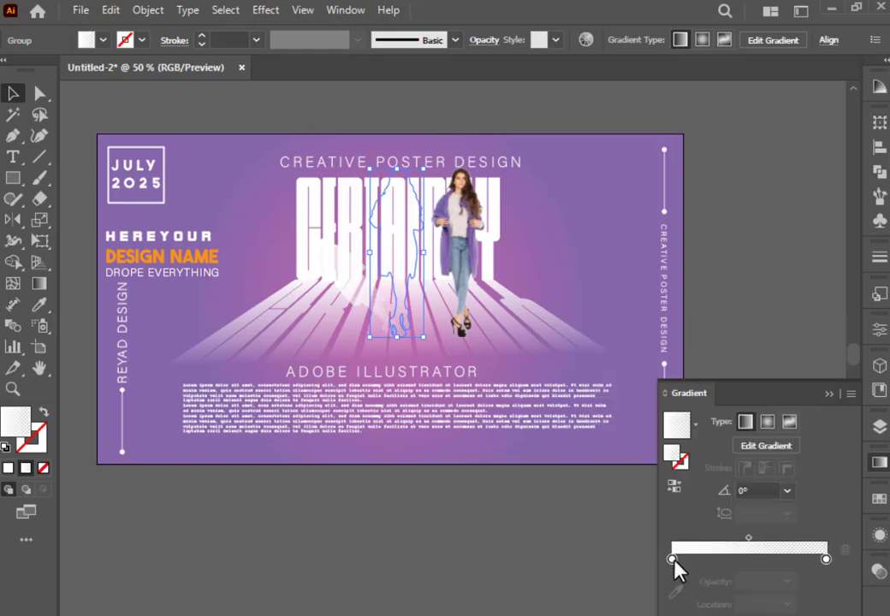
double_click(673, 560)
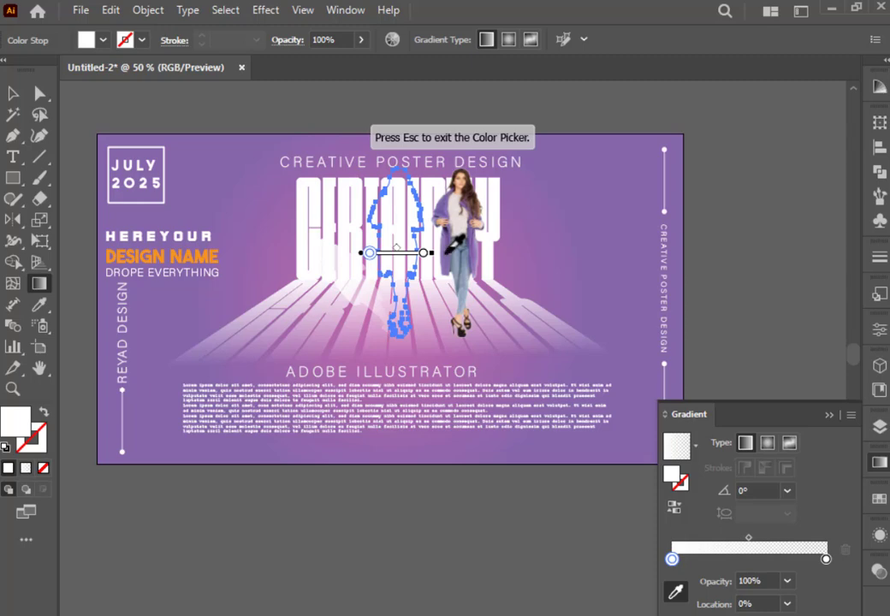
click(446, 254)
- Swap the gradient stops so transparent white sits at 0% and purple at 100%, and shift the midpoint slightly toward the transparent stop
drag(826, 559, 755, 562)
drag(672, 560, 835, 567)
click(755, 560)
drag(755, 561, 672, 560)
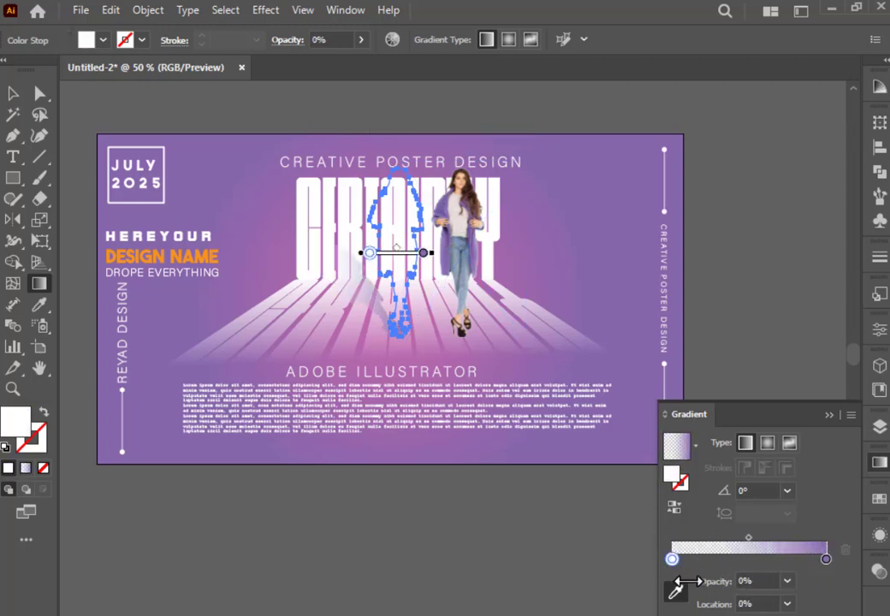
drag(750, 547, 732, 545)
click(880, 467)
click(13, 93)
click(590, 293)
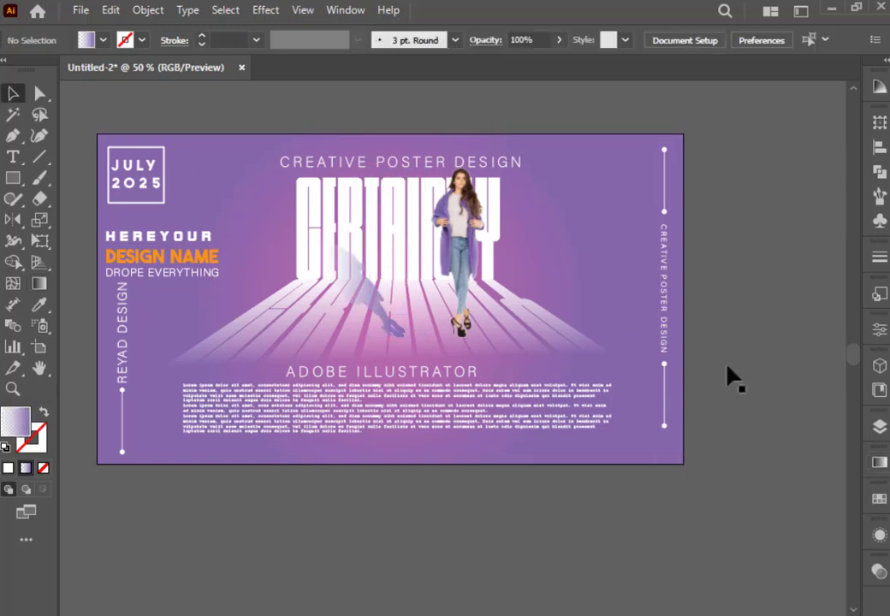
- Move the woman's photo back to the left and fine-tune its position so her shoes meet the feet of the cast shadow
click(482, 257)
drag(482, 257, 414, 115)
key(ctrl+plus)
key(ctrl+plus)
key(ctrl+plus)
drag(461, 300, 462, 316)
key(ctrl+minus)
key(ctrl+minus)
key(ctrl+minus)
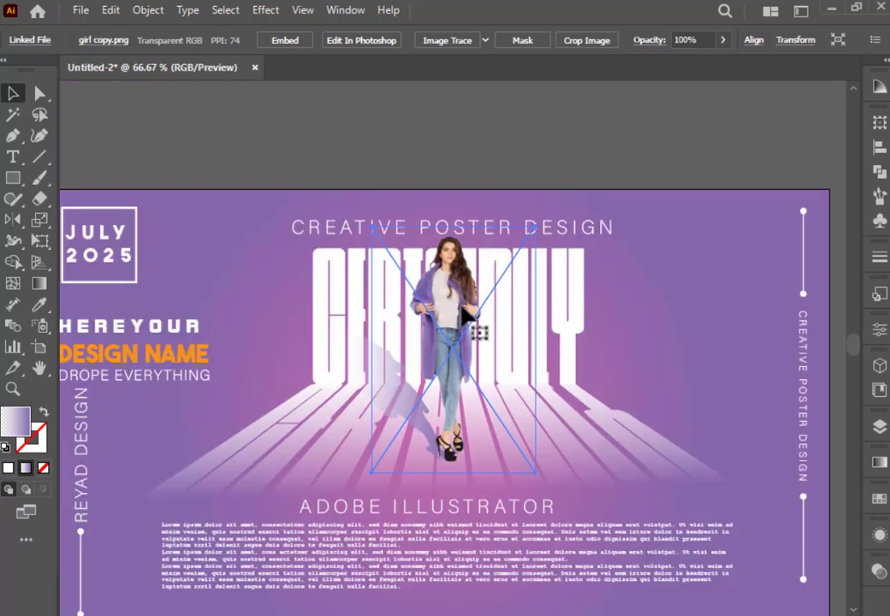
click(699, 541)
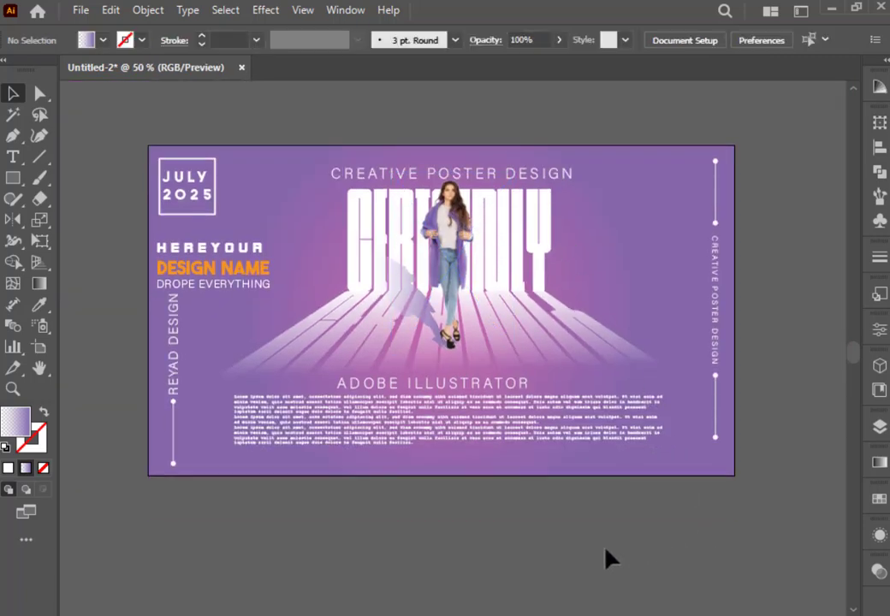
- Apply a Gaussian Blur with a 0.8 pixel radius to the lettering's perspective shadow
click(595, 343)
click(265, 10)
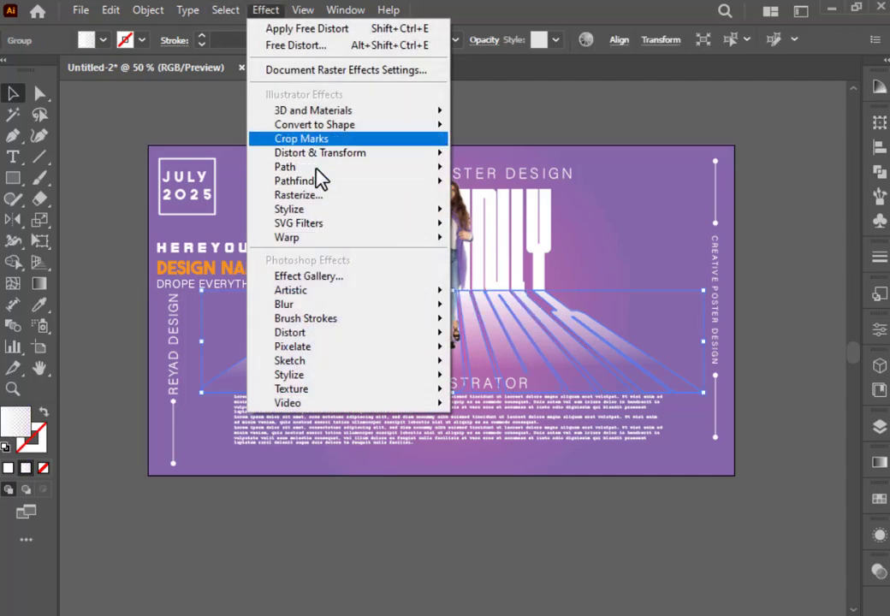
mouse_move(428, 304)
click(505, 306)
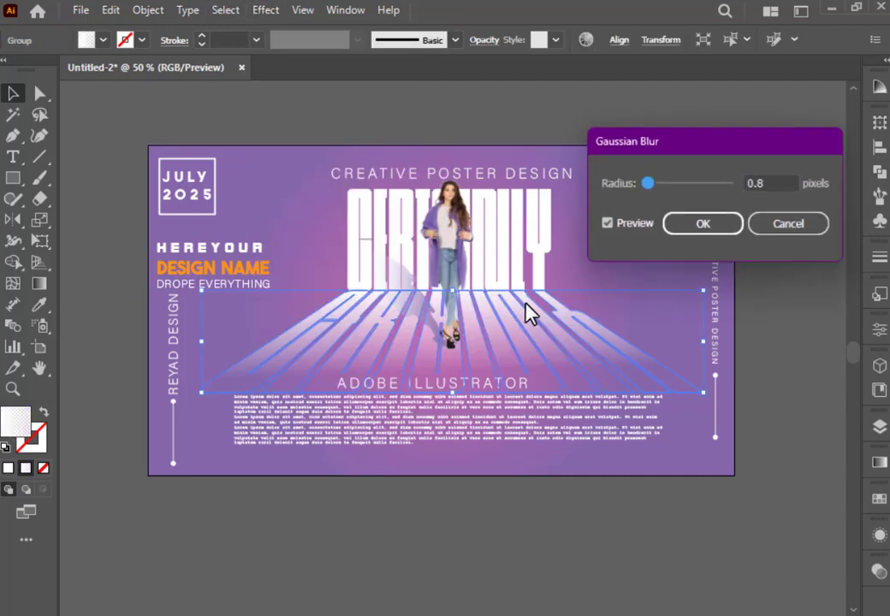
click(702, 224)
click(761, 493)
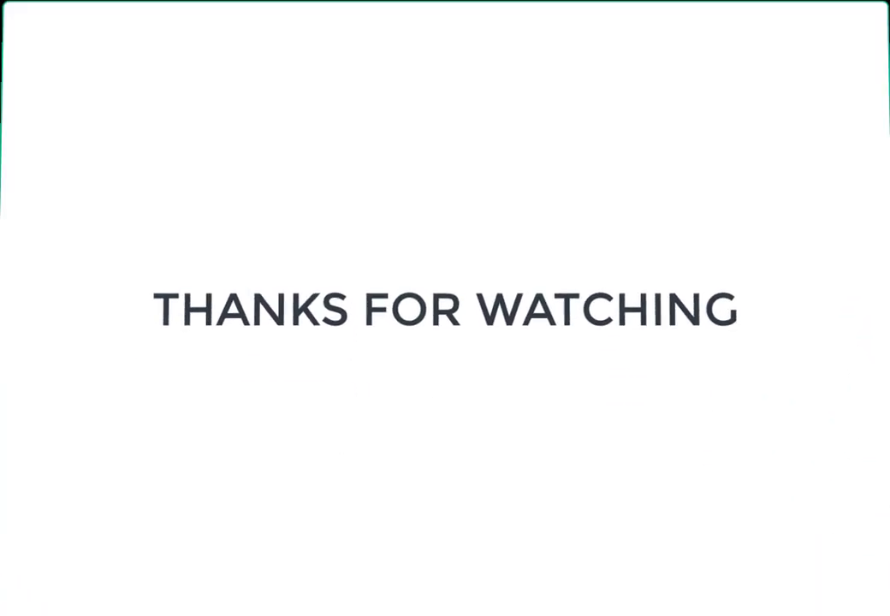